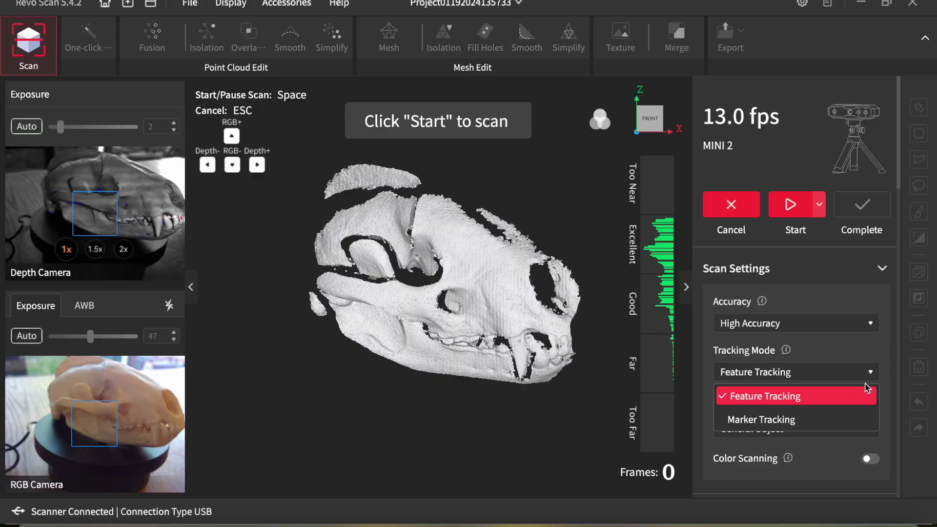
# Capture a 371-frame Feature Tracking scan of the skull, saved as model 0119_01.
pyautogui.click(879, 442)
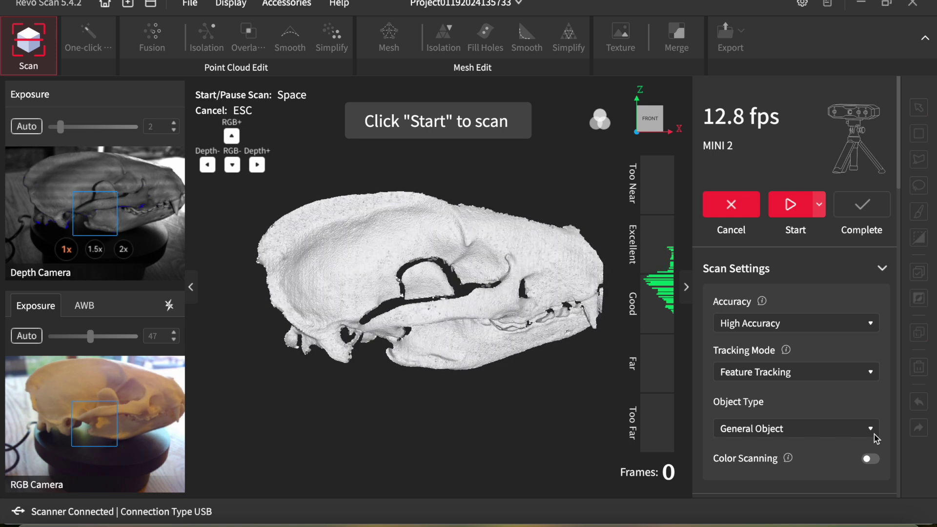
pyautogui.click(789, 207)
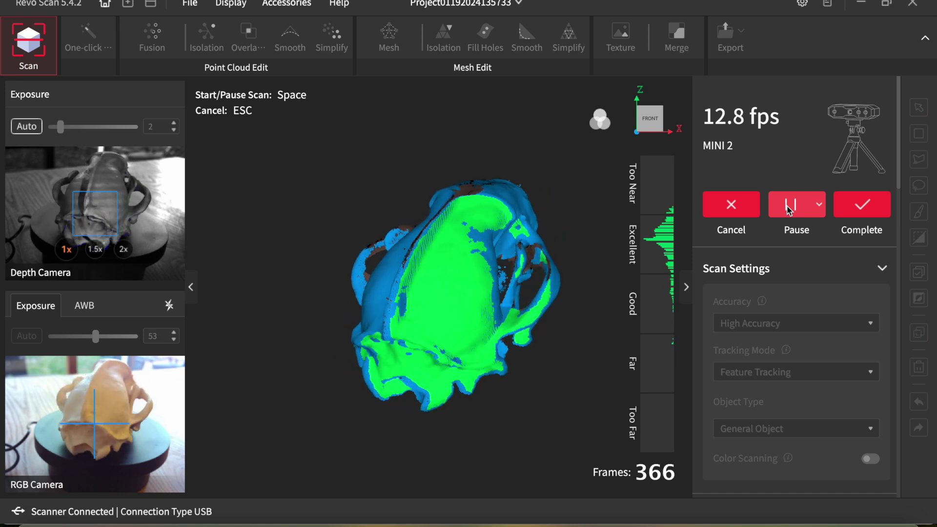
pyautogui.click(788, 208)
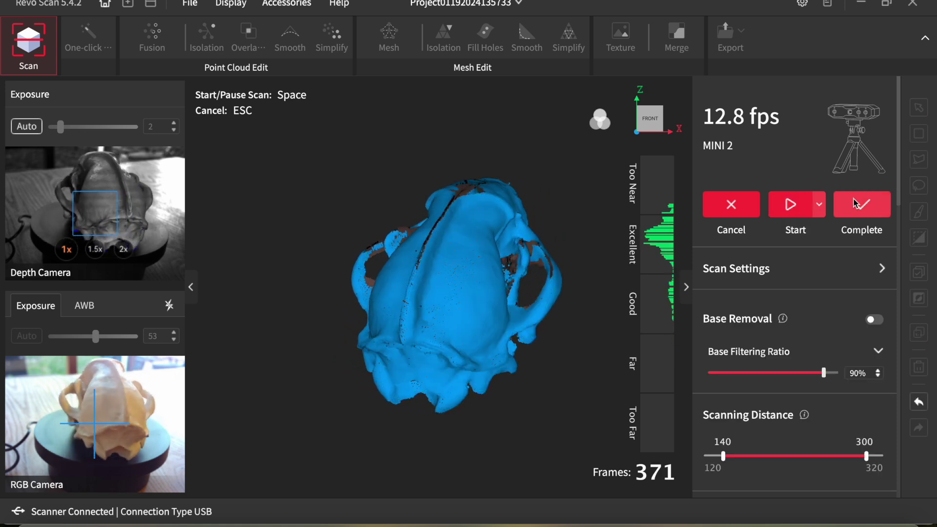
pyautogui.click(863, 203)
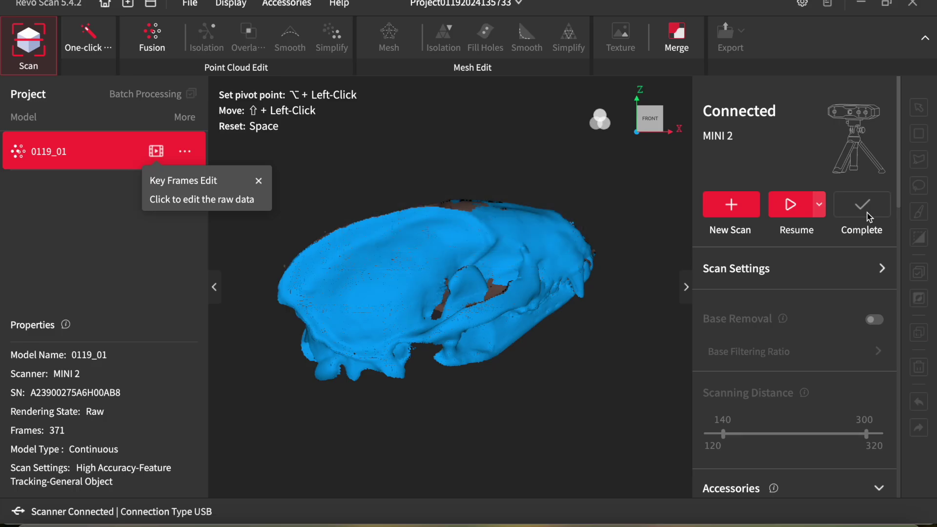
# Run three more skull passes, saving 0119_02 and 0119_03 and starting a fourth scan.
pyautogui.click(790, 204)
pyautogui.click(791, 204)
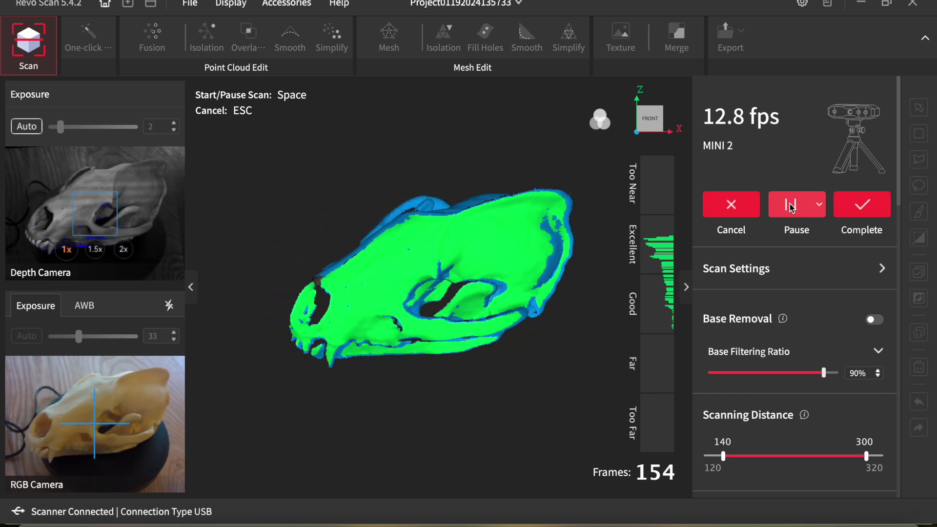
pyautogui.click(865, 210)
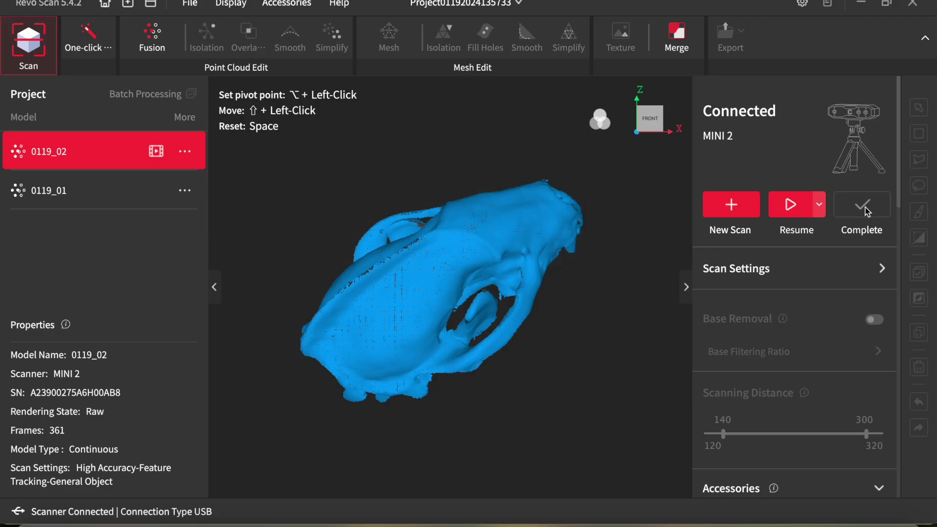
pyautogui.click(743, 204)
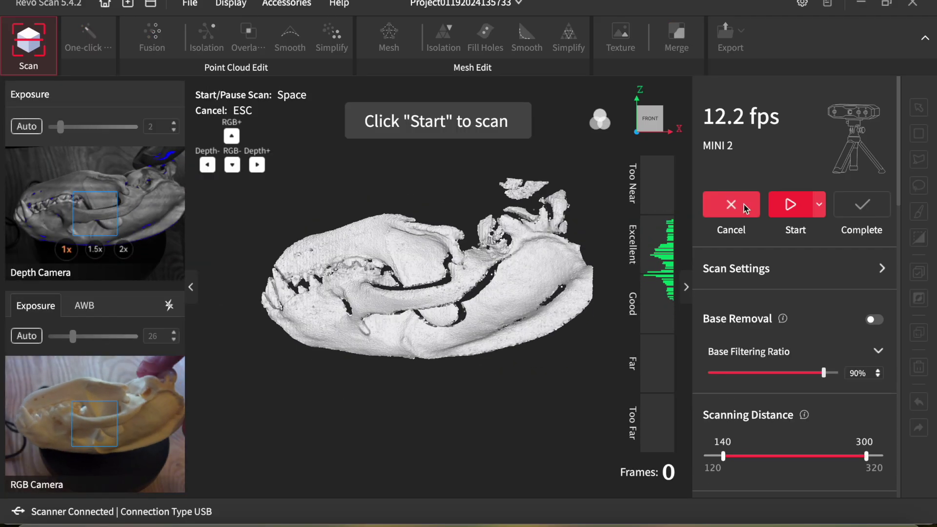
pyautogui.click(793, 210)
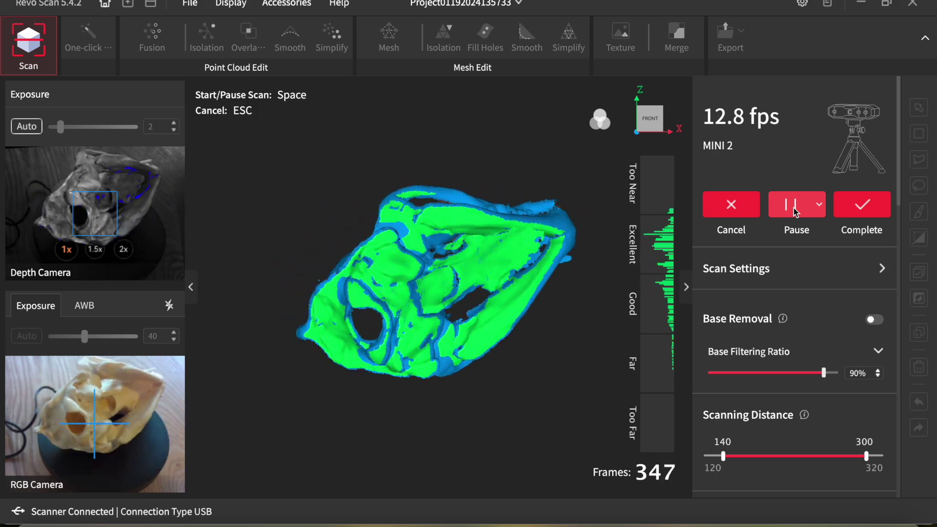
pyautogui.click(860, 203)
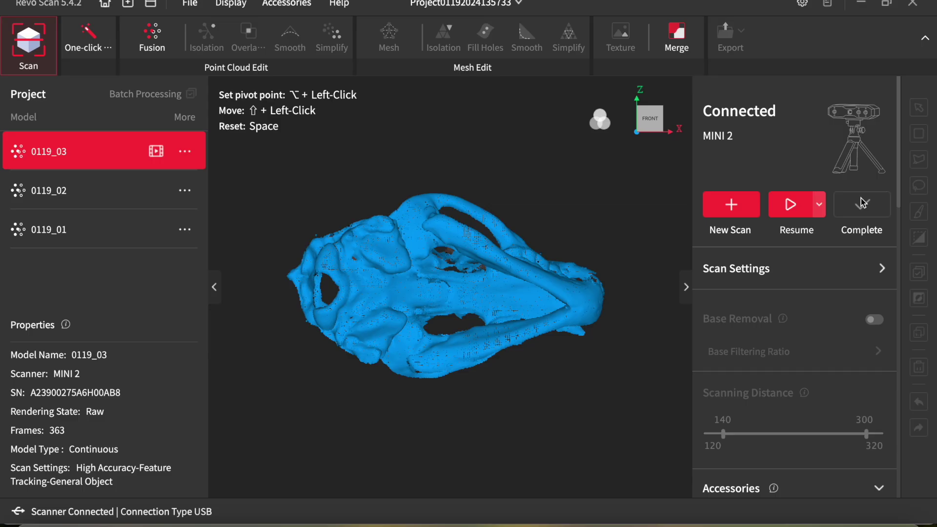
pyautogui.click(790, 204)
pyautogui.click(791, 205)
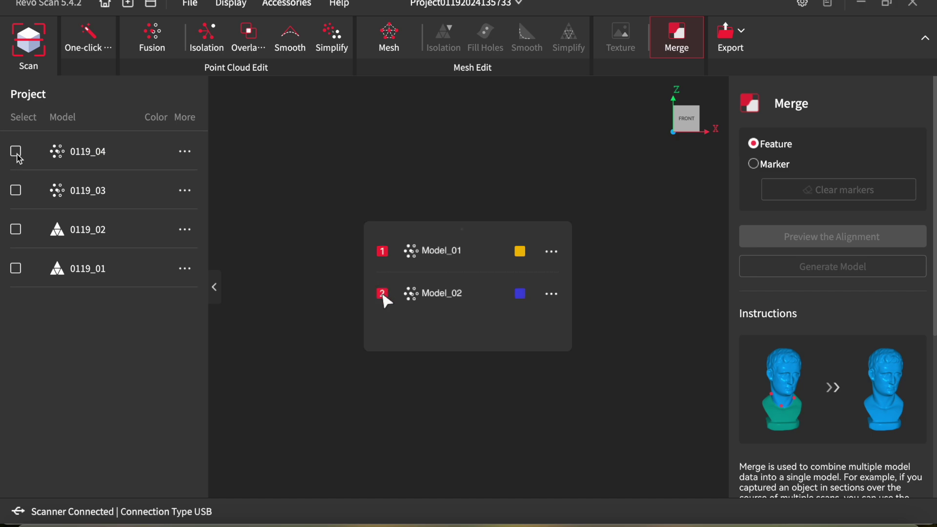
# Select scans 0119_01 to 0119_04 for merging and preview their feature alignment.
pyautogui.click(17, 152)
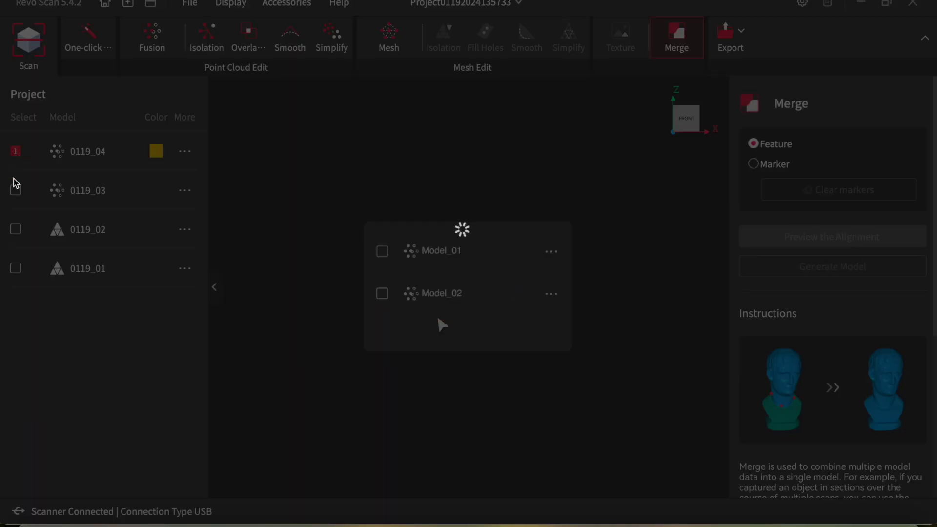
pyautogui.click(16, 190)
pyautogui.click(16, 228)
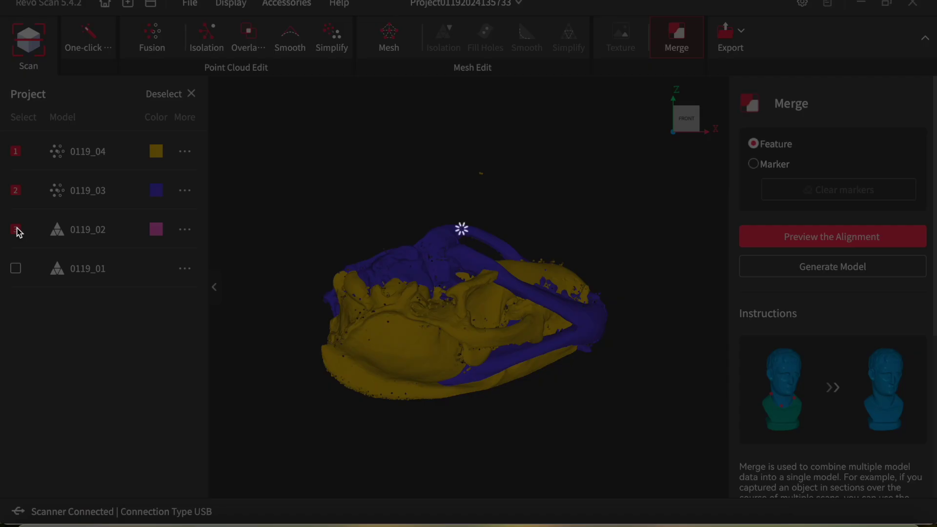
pyautogui.click(16, 268)
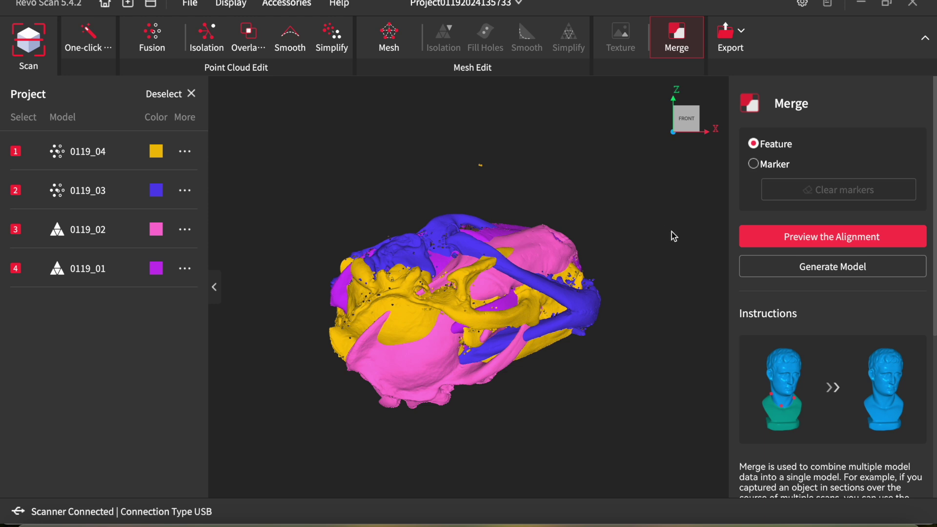
pyautogui.click(816, 238)
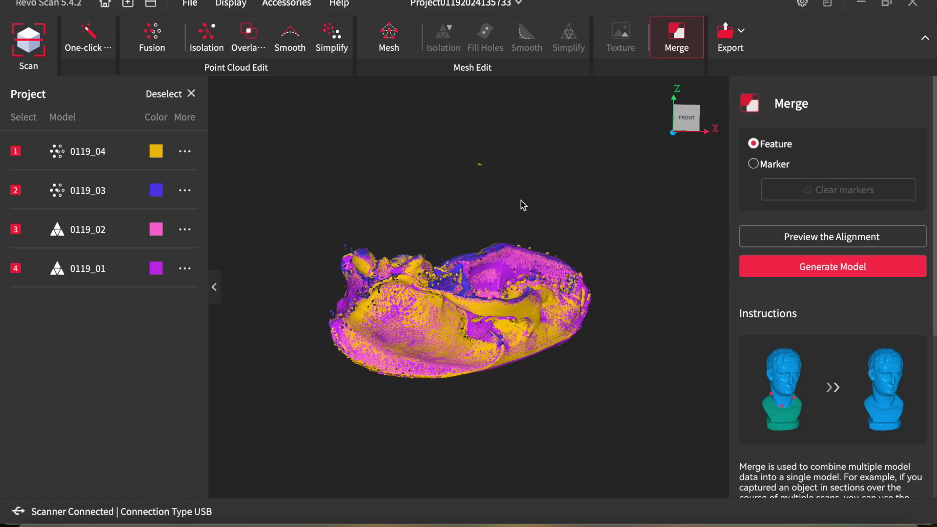
pyautogui.moveTo(521, 200); pyautogui.dragTo(544, 163)
pyautogui.moveTo(493, 368); pyautogui.dragTo(519, 279)
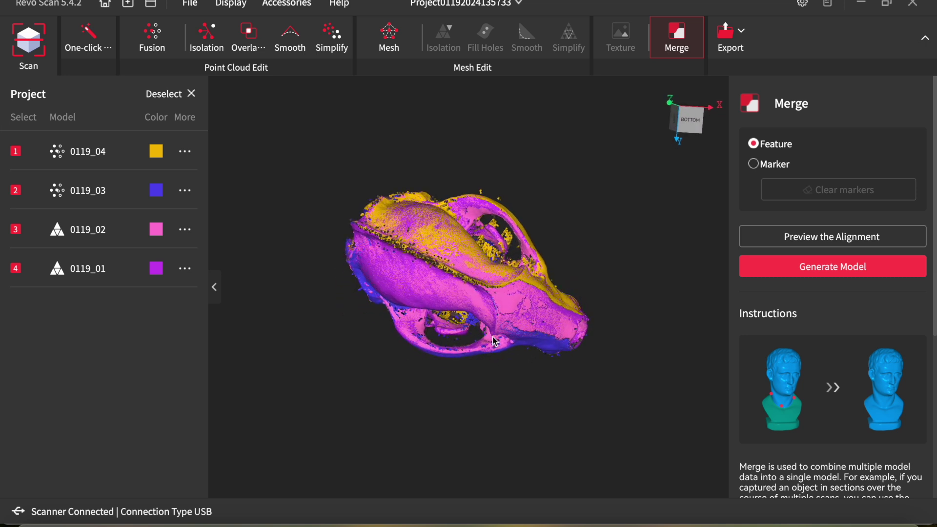
pyautogui.moveTo(493, 342); pyautogui.dragTo(528, 195)
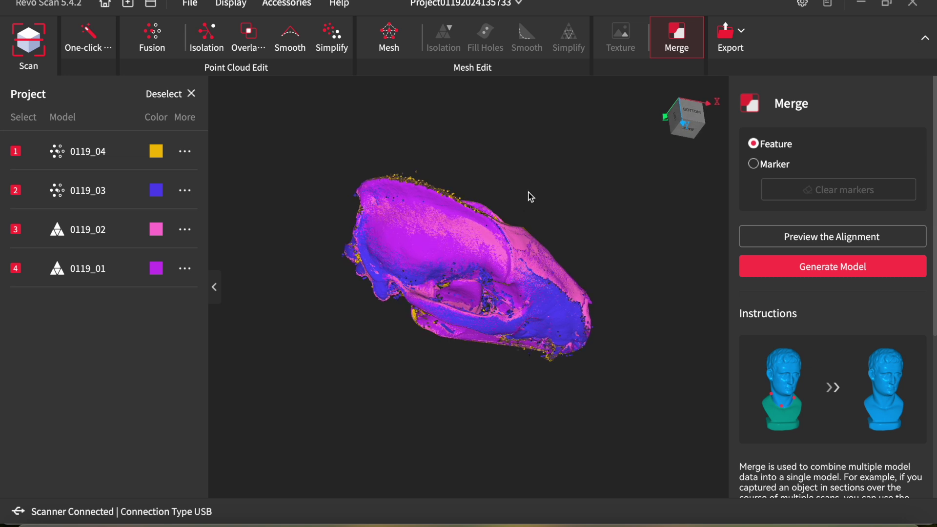
# Generate the fused Merge_01 model of 3,955,397 points and inspect it.
pyautogui.click(824, 273)
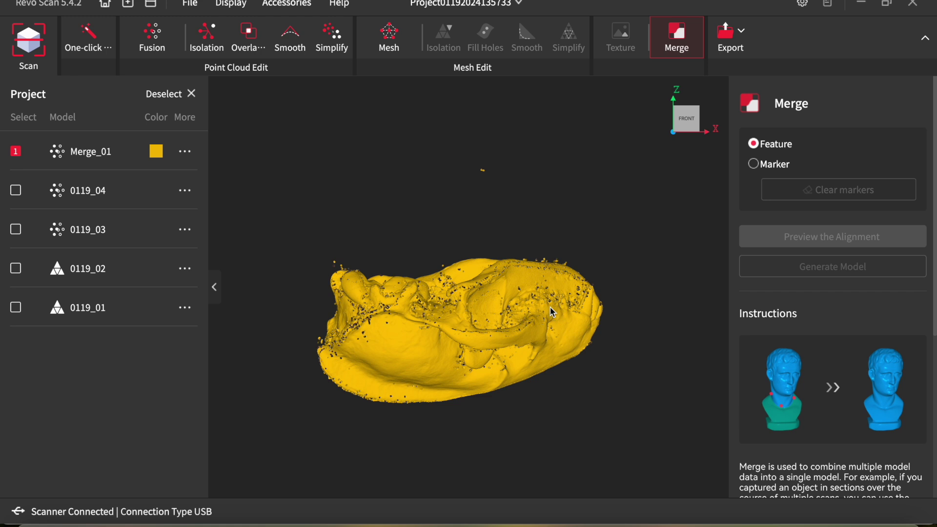
pyautogui.moveTo(549, 308); pyautogui.dragTo(510, 284)
pyautogui.moveTo(521, 353); pyautogui.dragTo(422, 179)
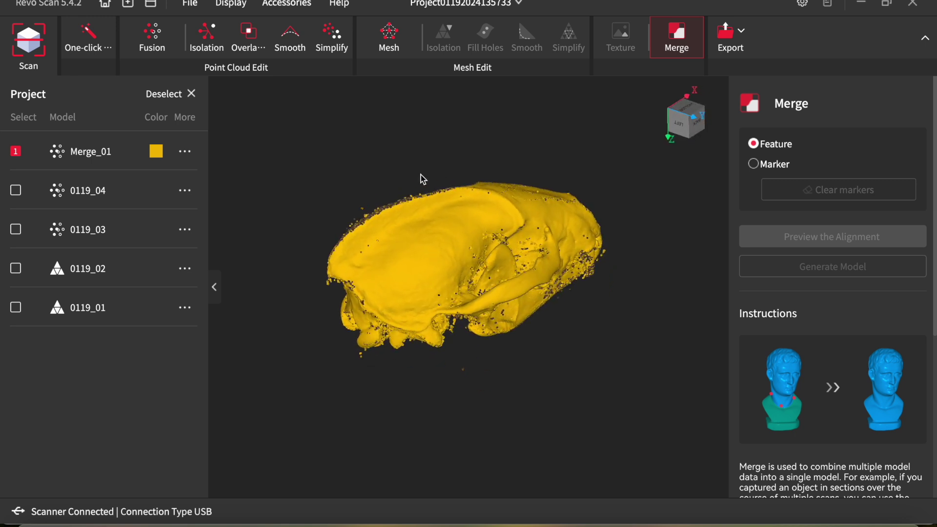
pyautogui.moveTo(499, 279); pyautogui.dragTo(391, 204)
# Auto-mesh Merge_01 at mesh level 6.00, giving 5,818,410 polygons, and inspect it.
pyautogui.click(89, 38)
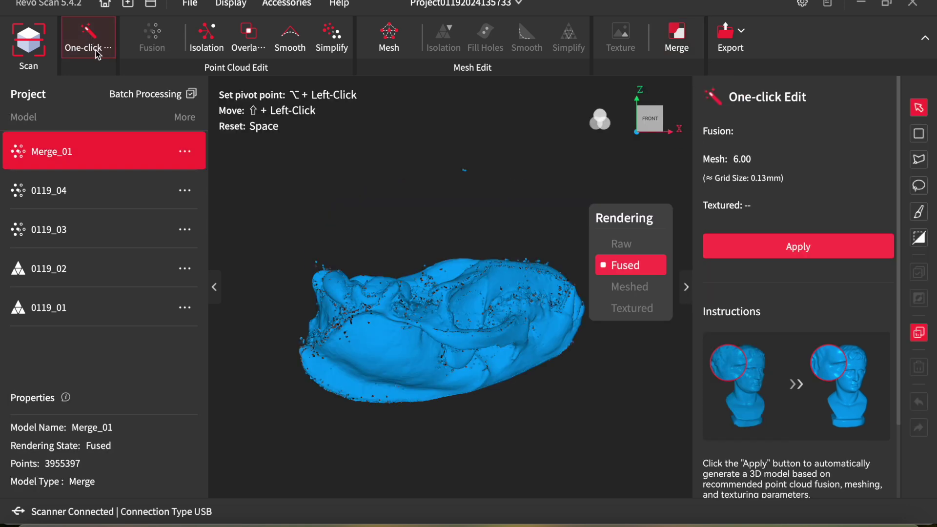
pyautogui.click(793, 250)
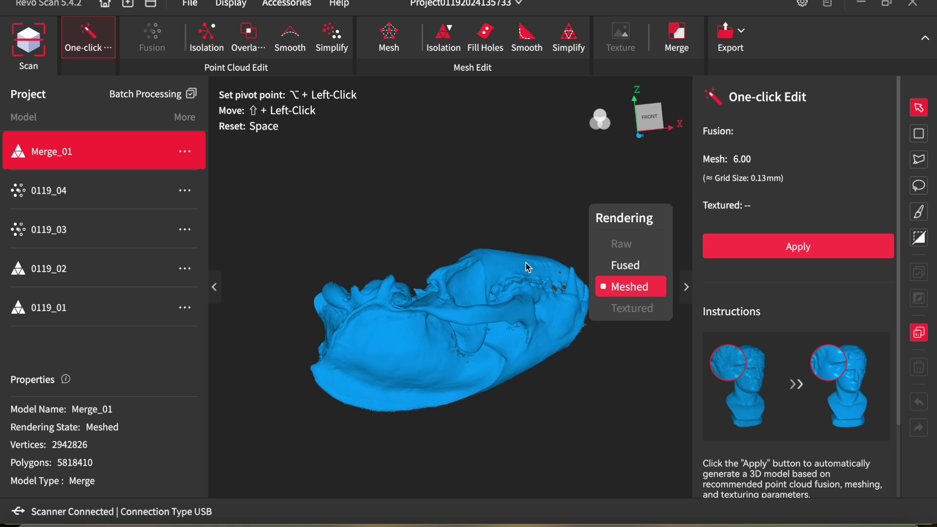
pyautogui.moveTo(526, 266); pyautogui.dragTo(513, 238)
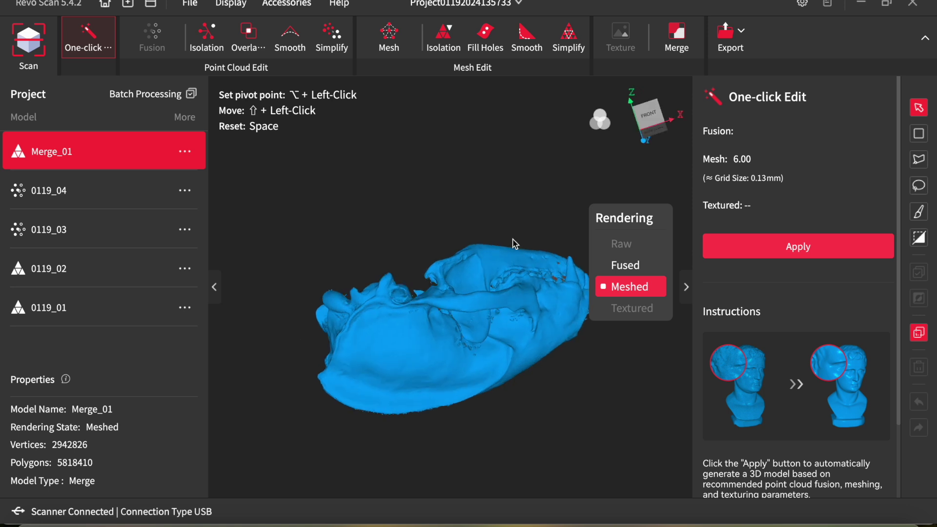
pyautogui.moveTo(520, 333); pyautogui.dragTo(480, 182)
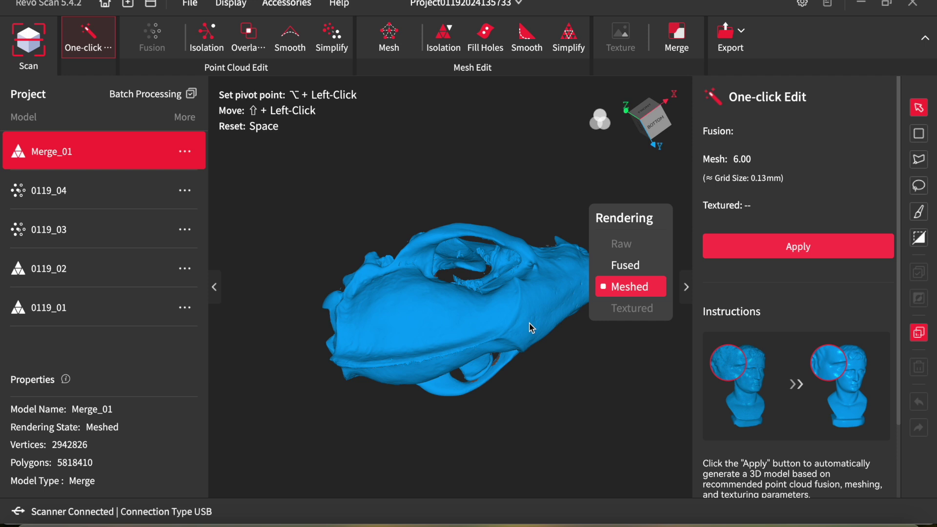
pyautogui.moveTo(520, 291); pyautogui.dragTo(387, 230)
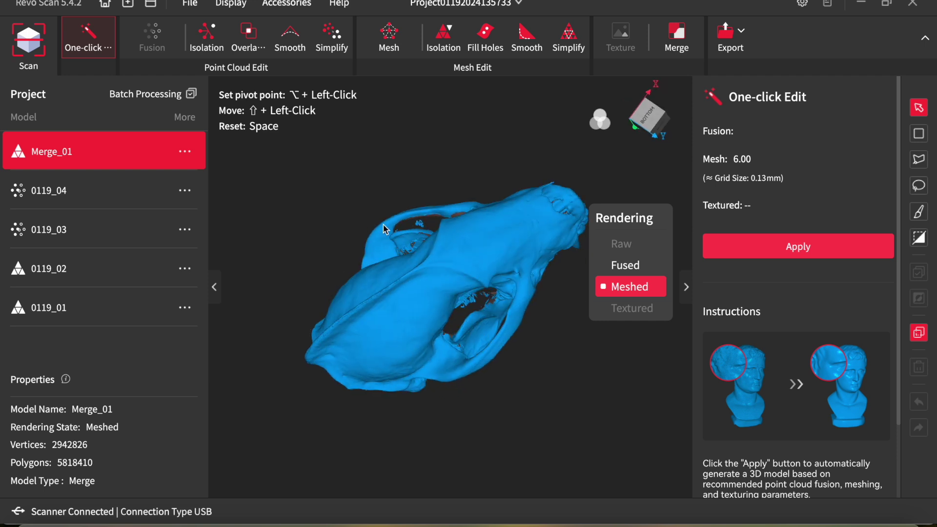
pyautogui.moveTo(477, 289); pyautogui.dragTo(475, 320)
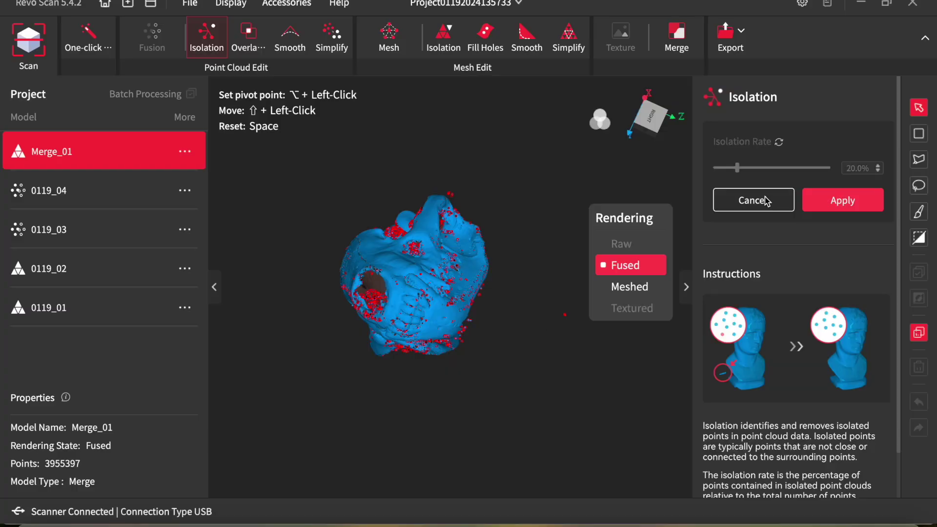
# Cancel the isolated-point removal and inspect the 5,557,812-polygon skull mesh.
pyautogui.click(768, 199)
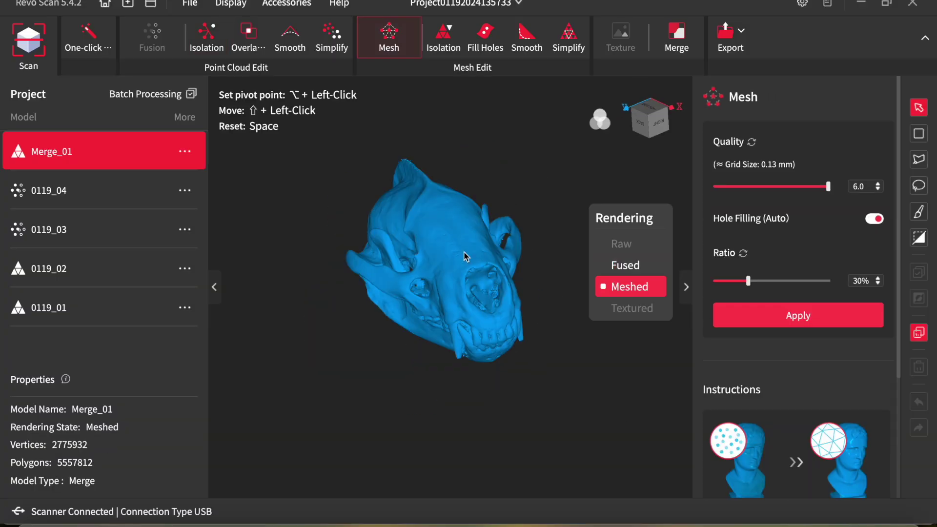
pyautogui.moveTo(442, 326); pyautogui.dragTo(340, 189)
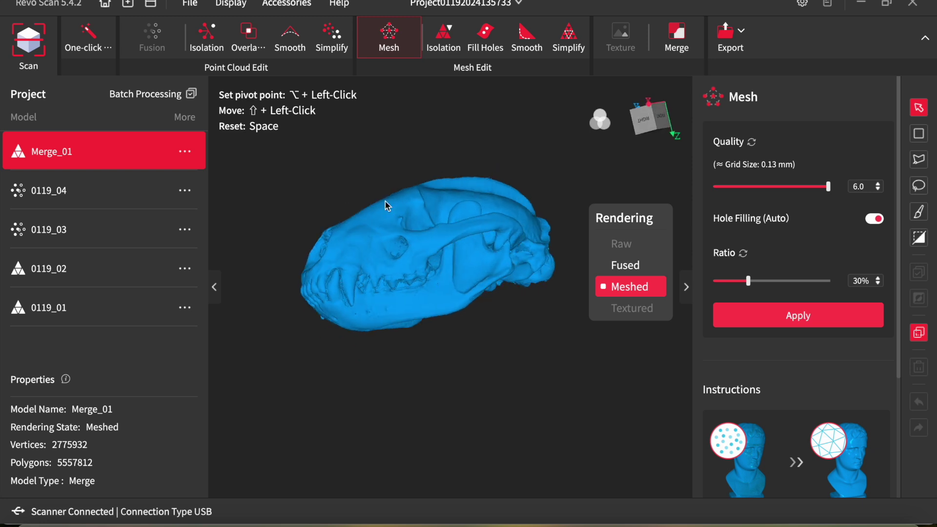
pyautogui.moveTo(468, 315); pyautogui.dragTo(602, 364)
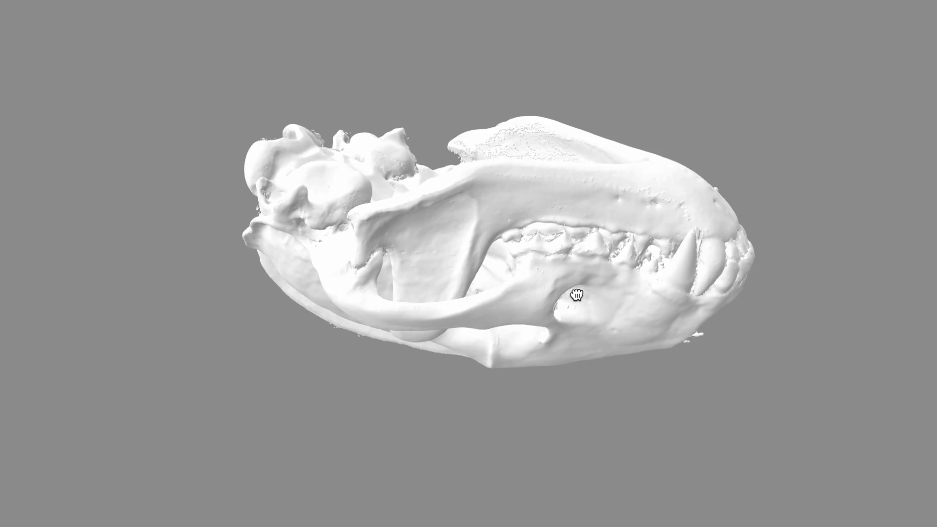
# Turn the white skull model to inspect it from different sides.
pyautogui.moveTo(576, 295); pyautogui.dragTo(508, 466)
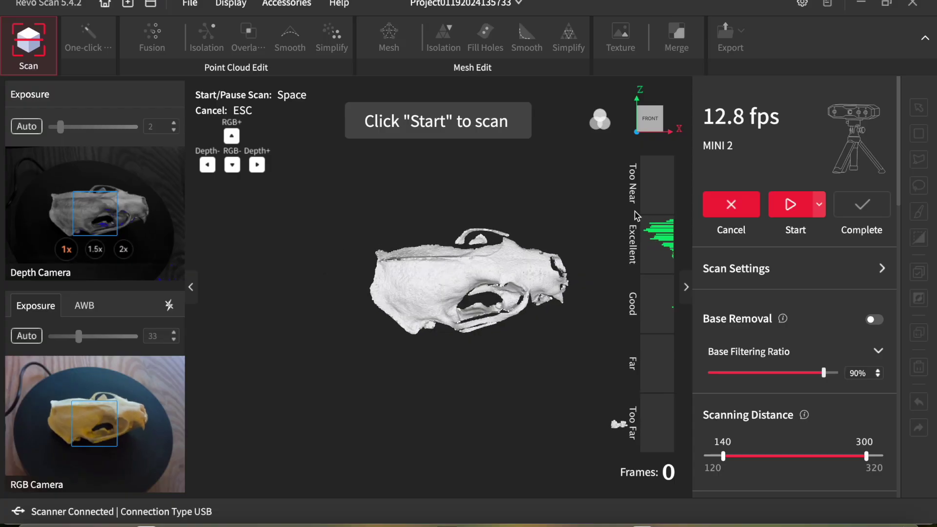
# Scan the skull in two new orientations, saving models 0119_05 and 0119_06.
pyautogui.click(784, 203)
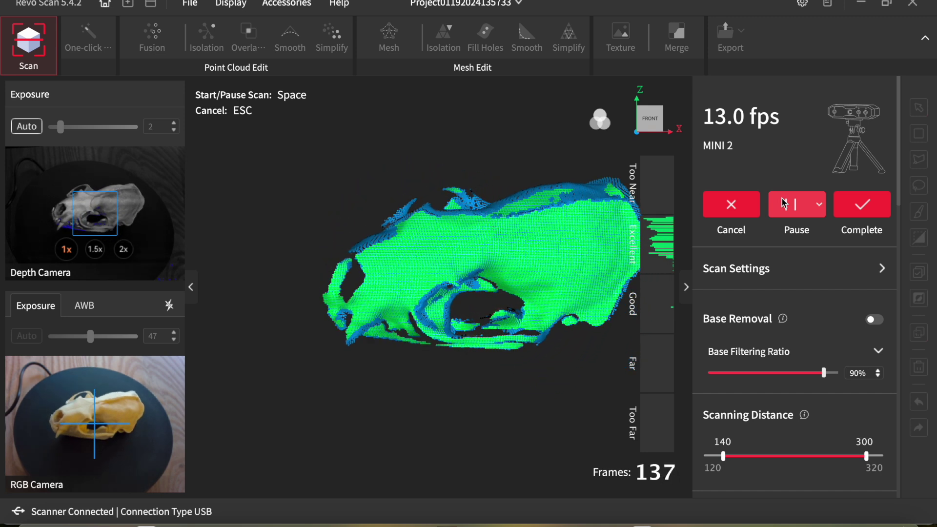
pyautogui.click(866, 207)
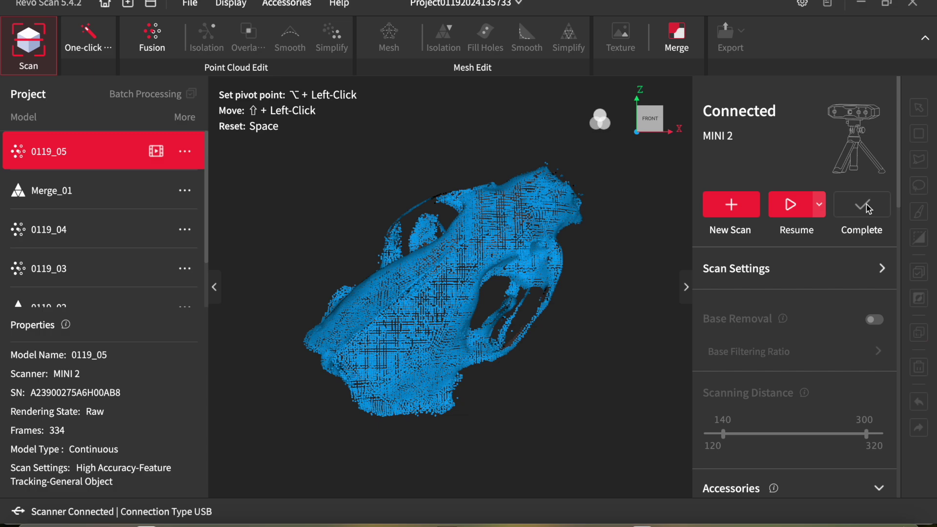
pyautogui.click(730, 204)
pyautogui.click(791, 205)
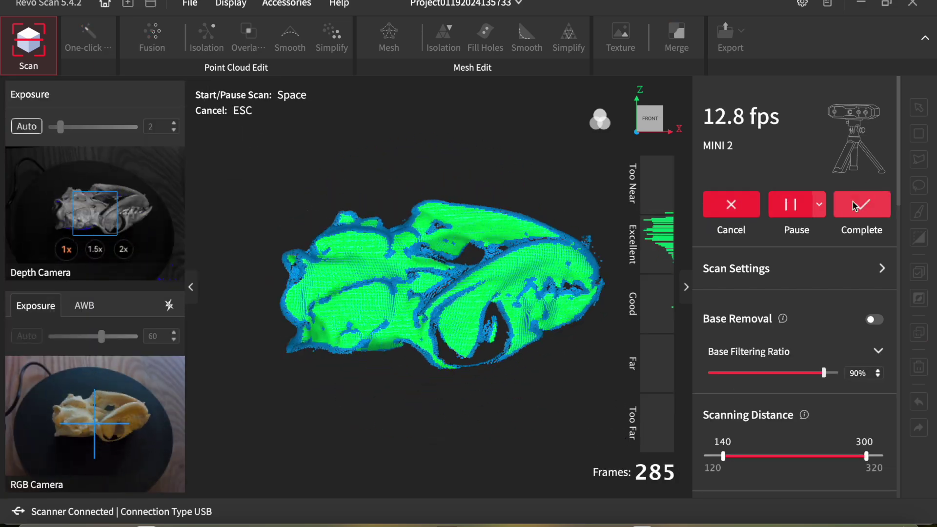
pyautogui.click(854, 206)
# Scan two further sides of the skull, saving models 0119_07 and 0119_08.
pyautogui.click(731, 205)
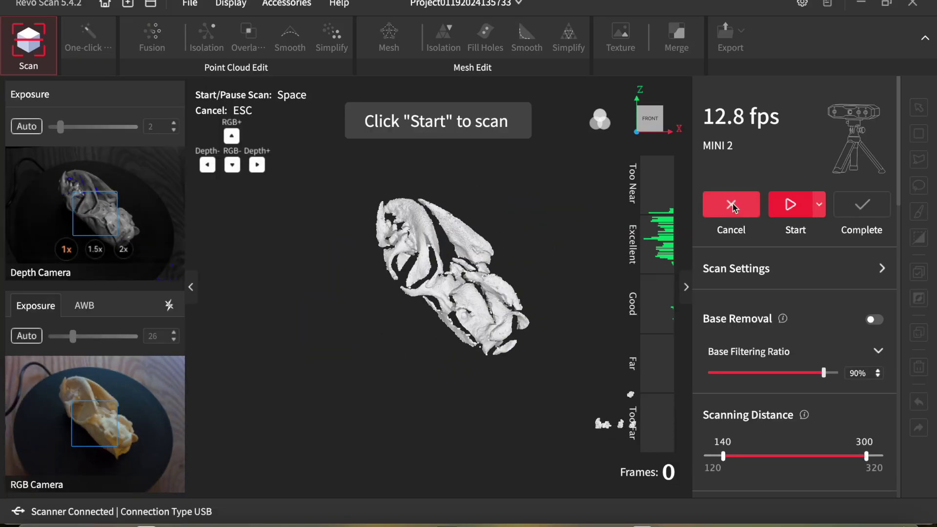
pyautogui.click(791, 204)
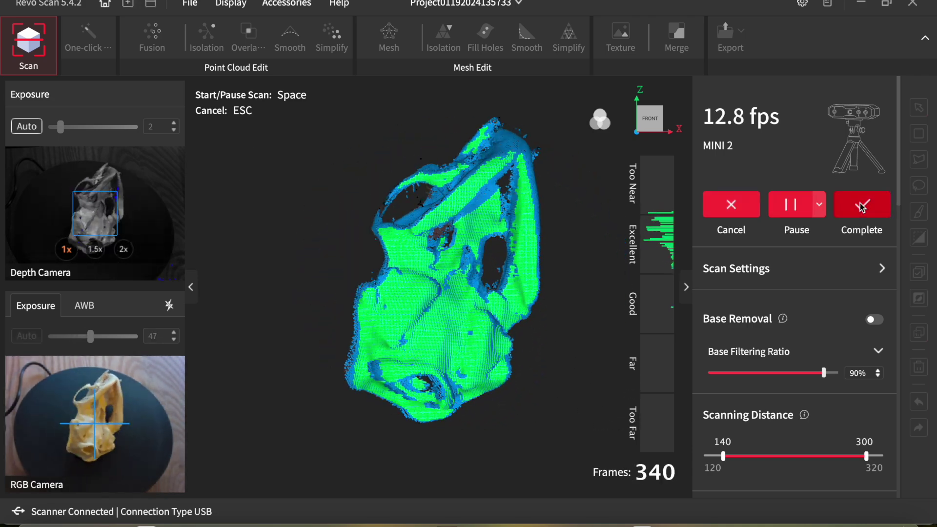
pyautogui.click(862, 207)
pyautogui.click(790, 205)
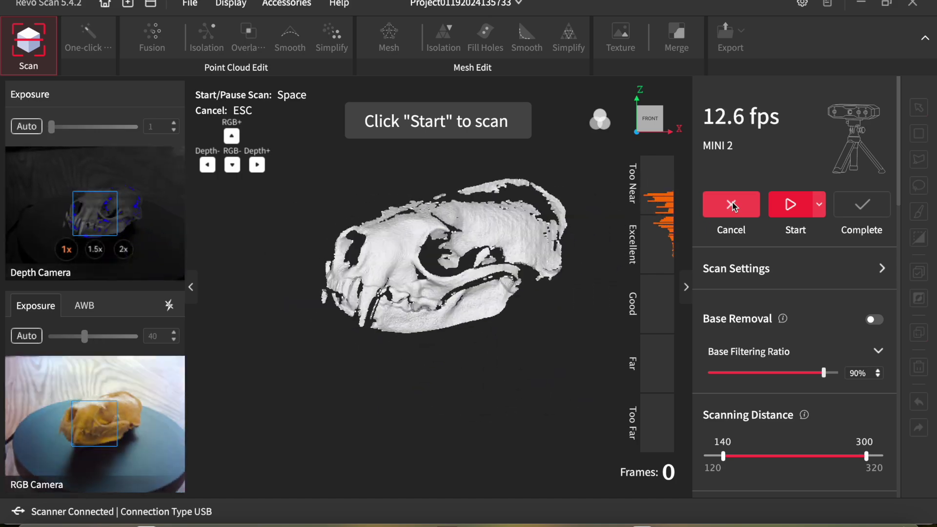
pyautogui.click(788, 205)
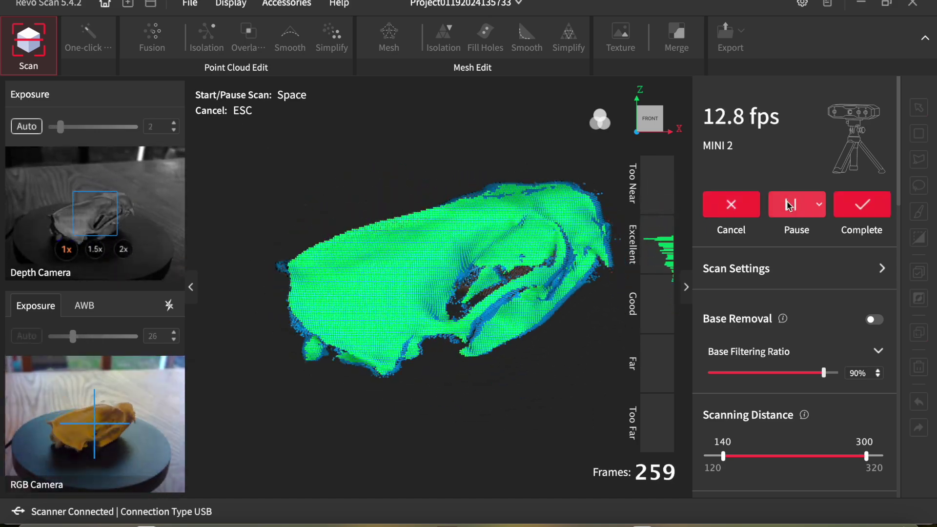
pyautogui.click(863, 204)
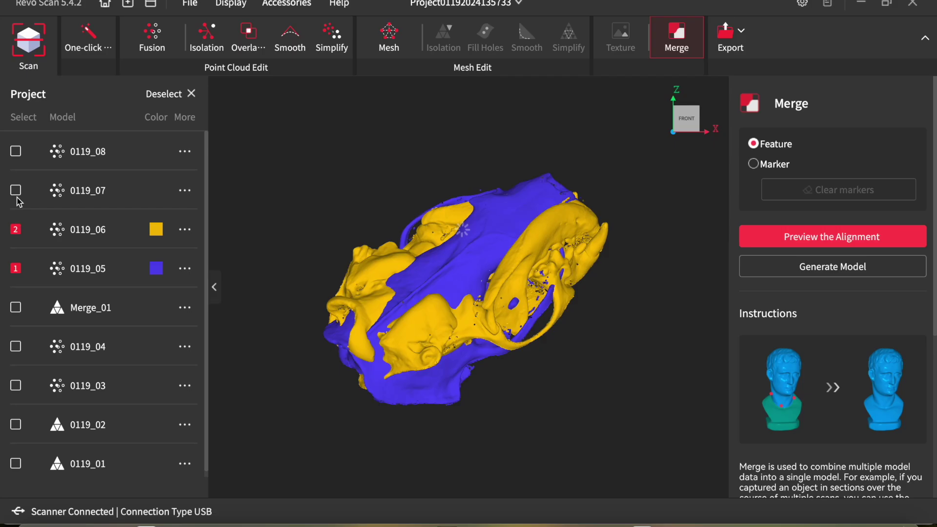
# Try aligning all four new scans together and dismiss the alignment failure notice.
pyautogui.click(16, 190)
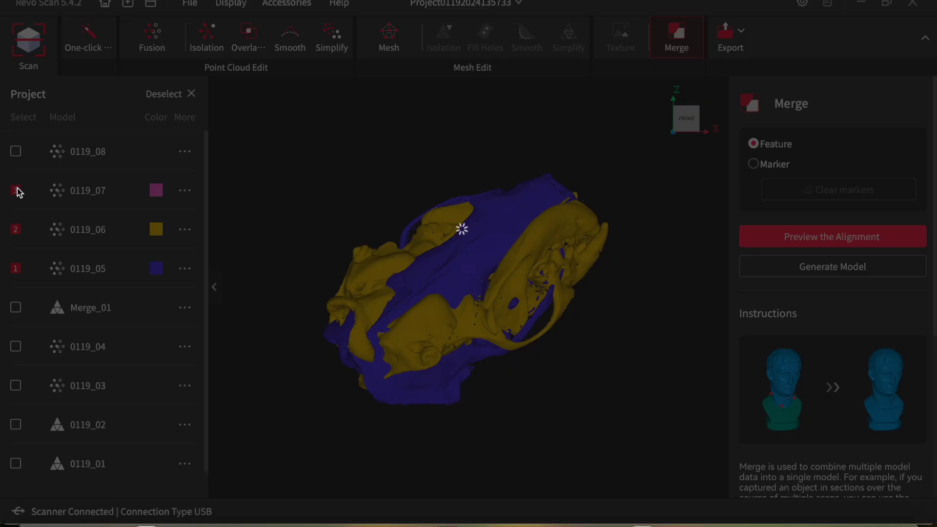
pyautogui.click(17, 151)
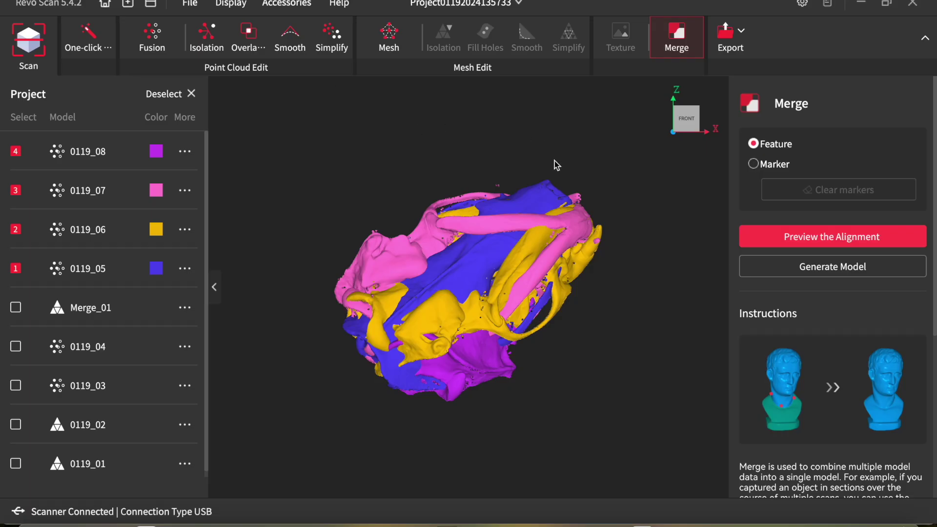
pyautogui.click(840, 238)
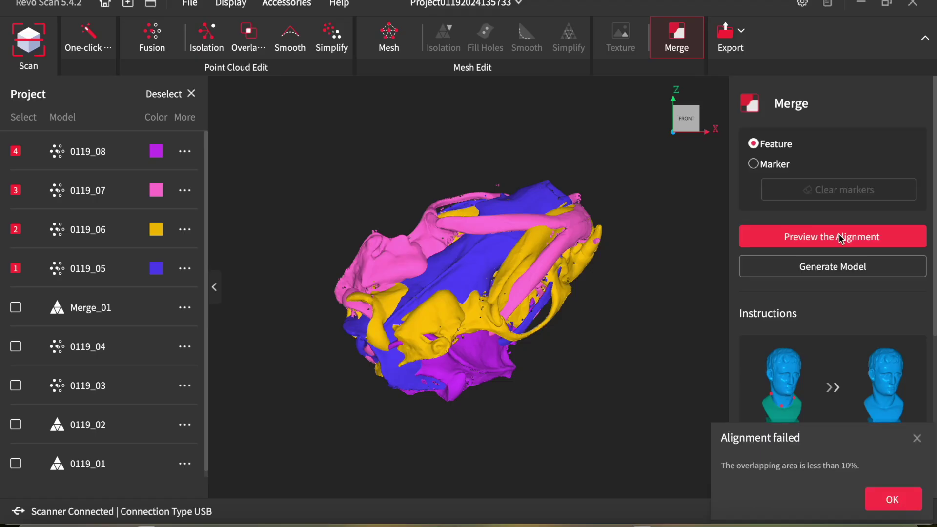
pyautogui.click(836, 236)
pyautogui.click(917, 440)
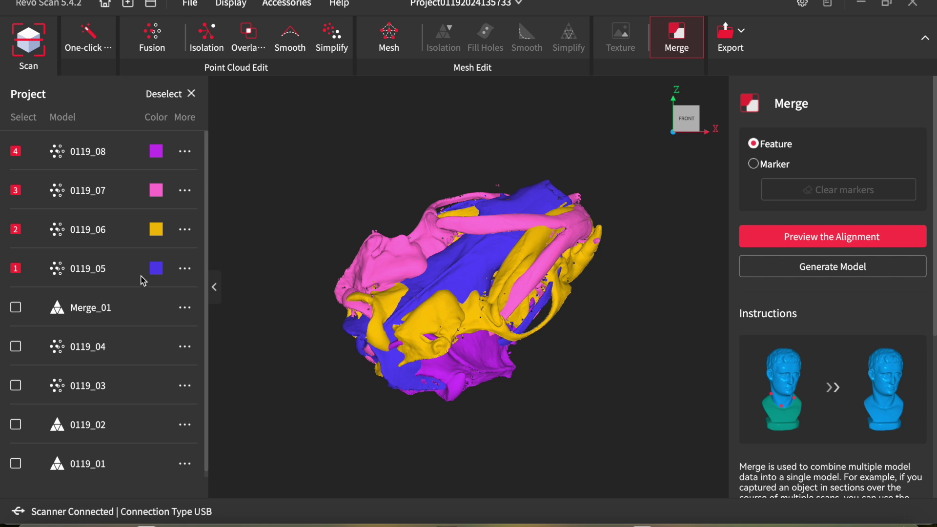
# Align and merge 0119_05 with 0119_08 into Merge_02.
pyautogui.click(16, 151)
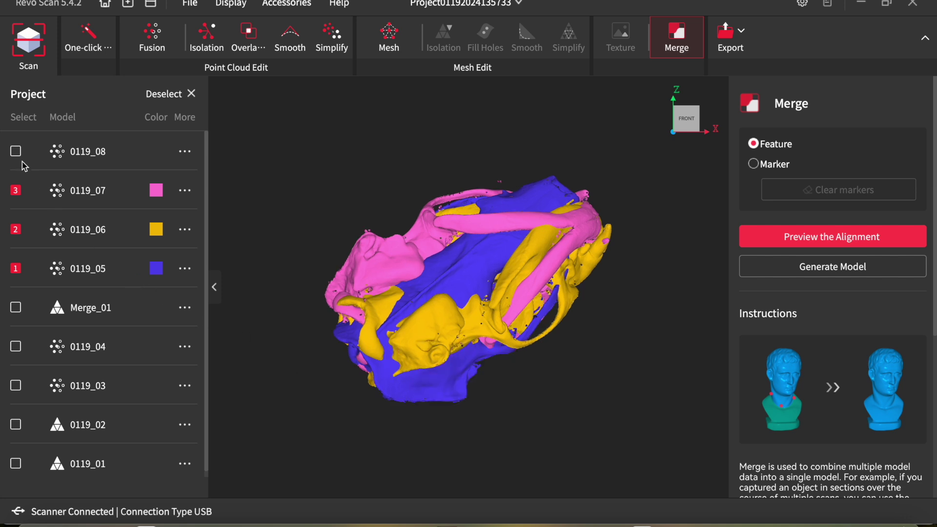
pyautogui.click(16, 190)
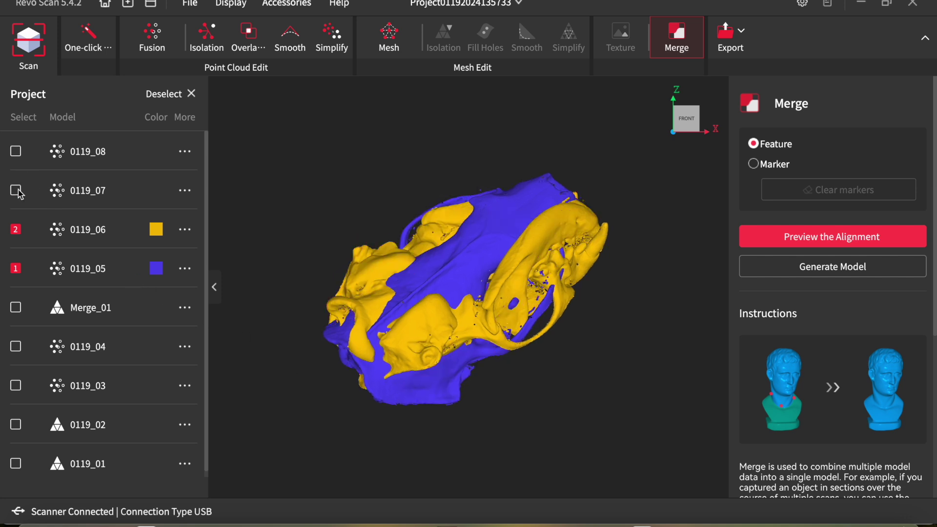
pyautogui.click(16, 152)
pyautogui.click(16, 230)
pyautogui.click(813, 237)
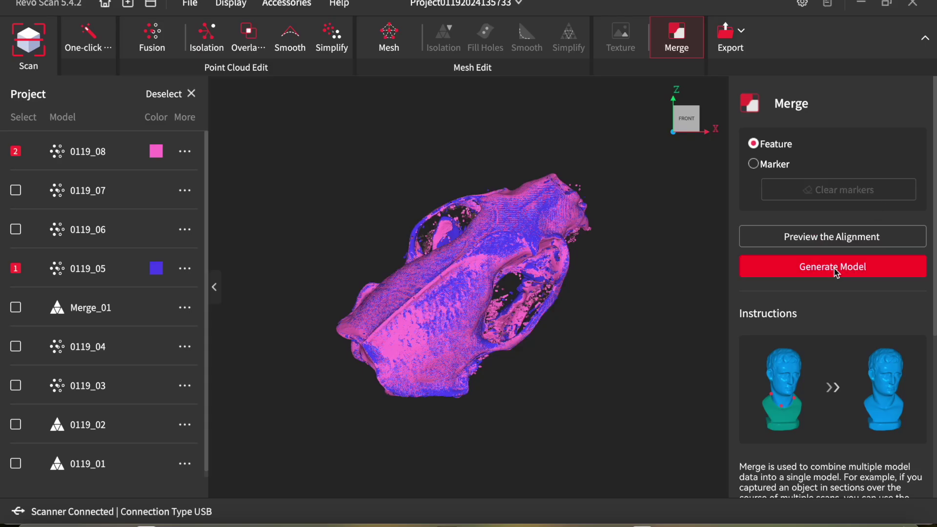
pyautogui.click(833, 269)
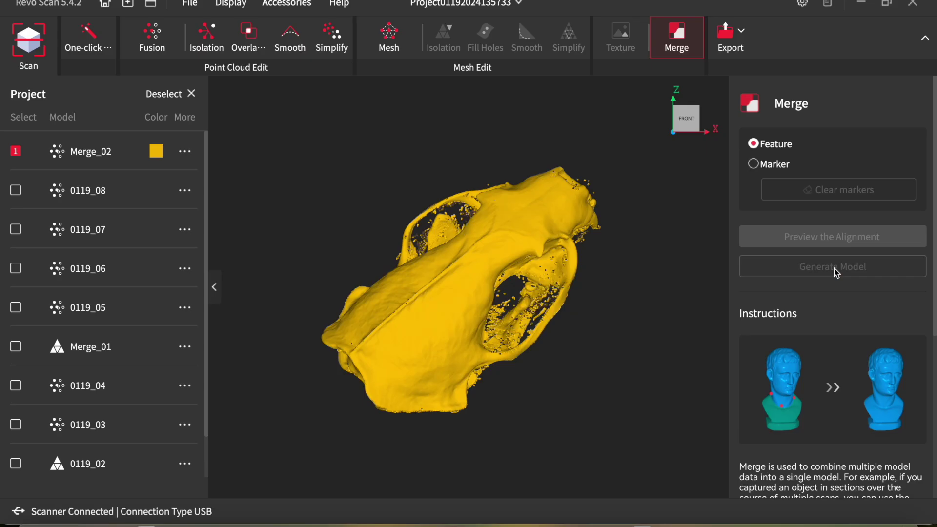
# Align and merge 0119_06 with 0119_07 into Merge_03.
pyautogui.click(16, 230)
pyautogui.click(16, 268)
pyautogui.click(16, 151)
pyautogui.click(802, 238)
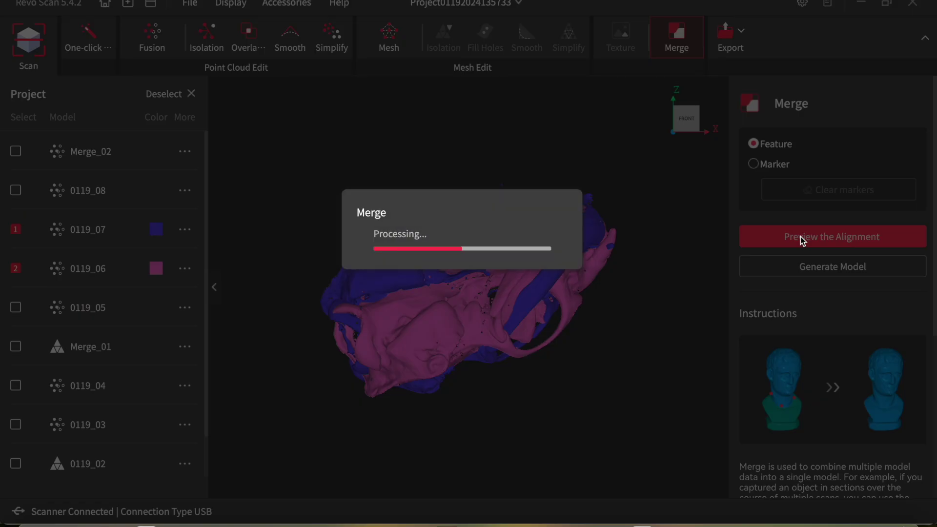
pyautogui.click(837, 269)
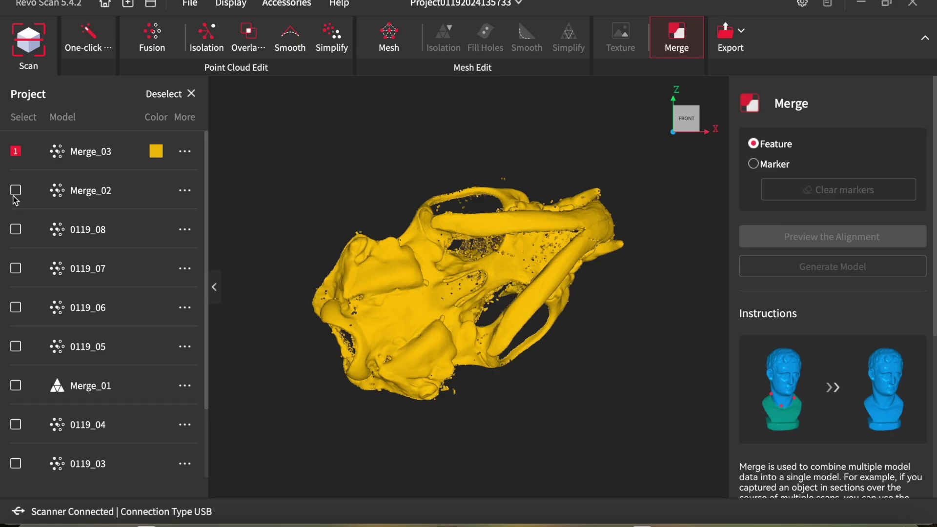
# Combine Merge_02 and Merge_03 into Merge_04 (805,515 points) and inspect it.
pyautogui.click(804, 238)
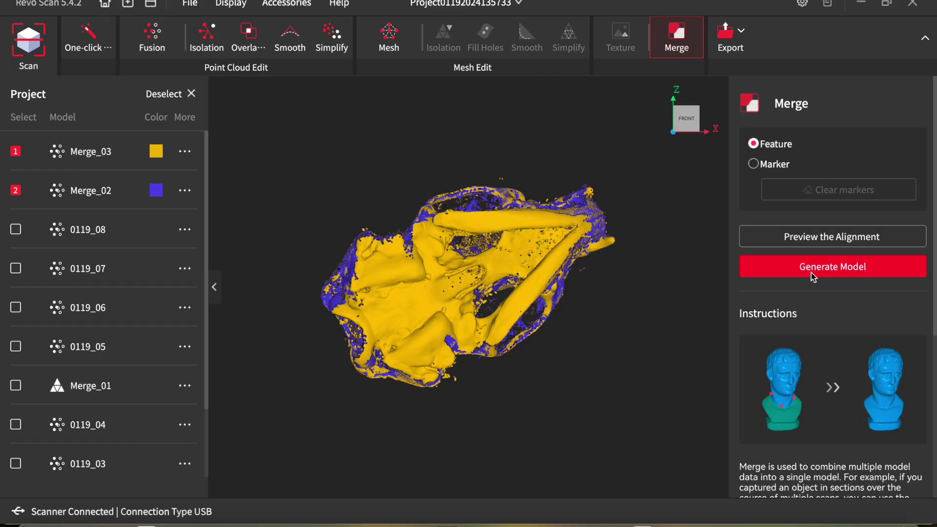
pyautogui.click(839, 266)
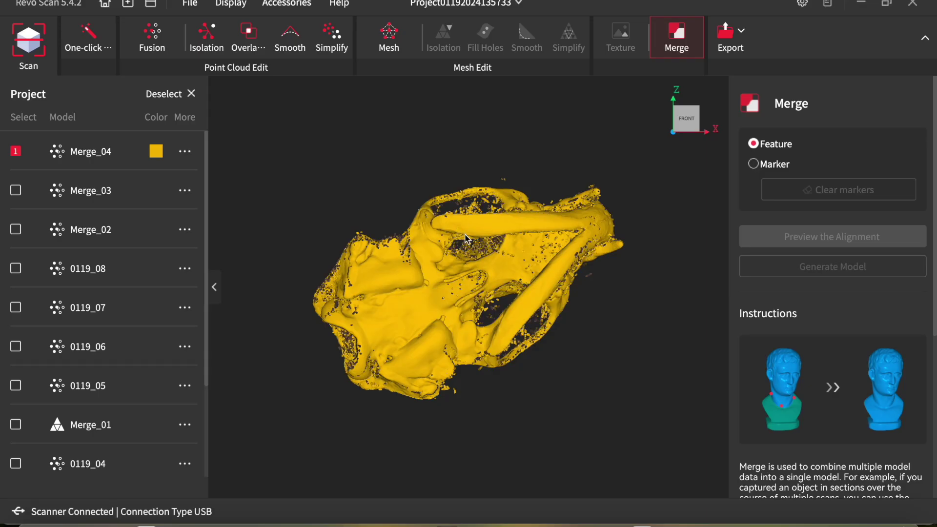
pyautogui.moveTo(488, 273); pyautogui.dragTo(365, 259)
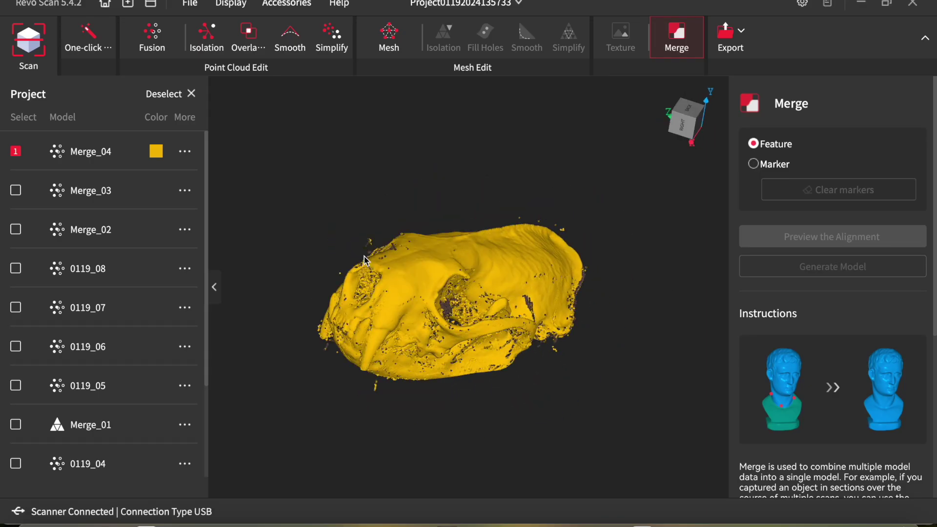
pyautogui.click(206, 39)
# Remove stray points from Merge_04 and mesh it to 4,882,132 polygons with hole filling.
pyautogui.scroll(3, 99, 203)
pyautogui.click(76, 154)
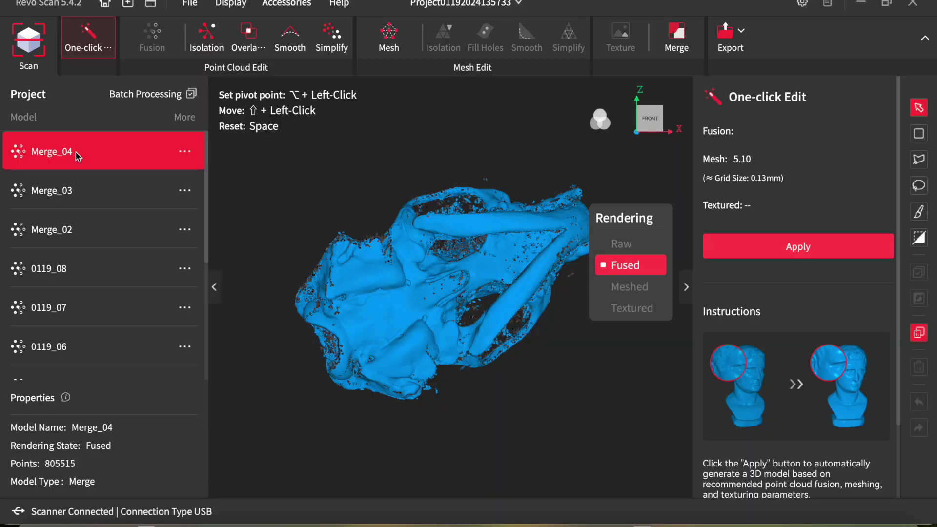
pyautogui.click(213, 42)
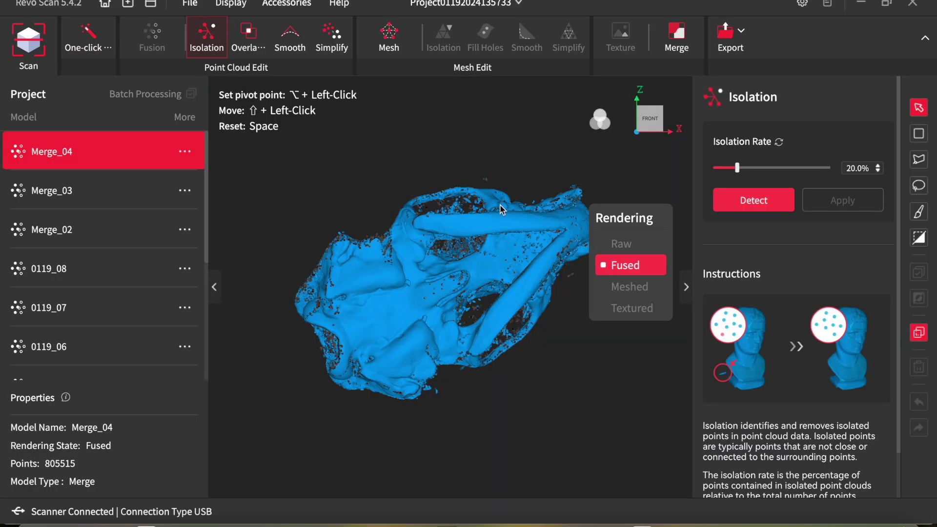
pyautogui.click(747, 200)
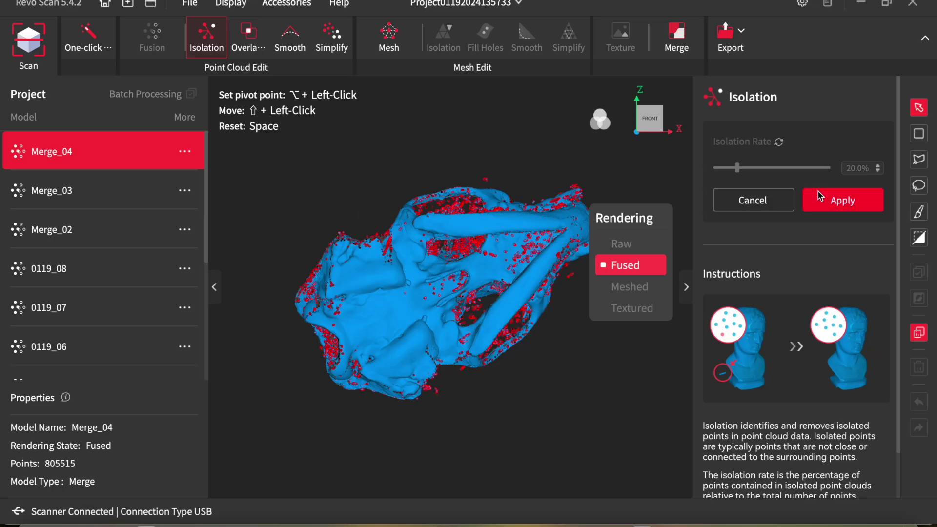
pyautogui.click(835, 203)
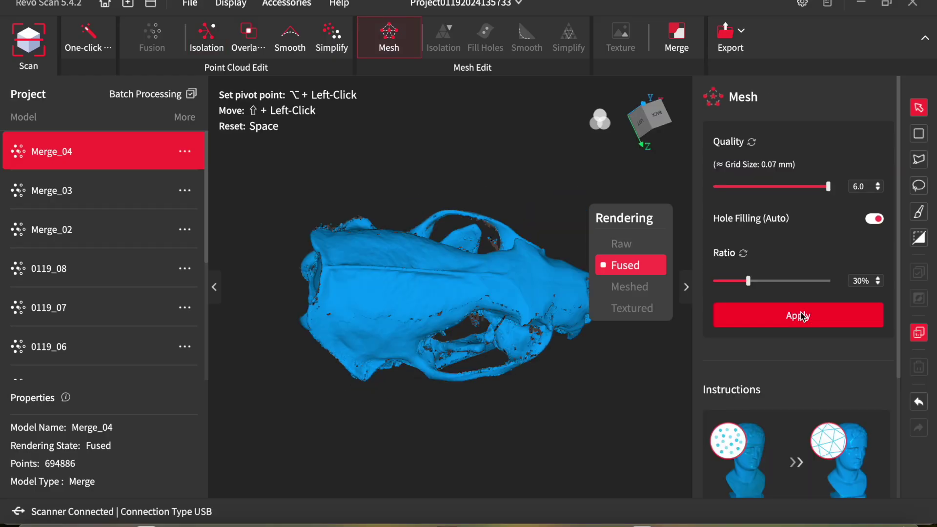
pyautogui.click(801, 317)
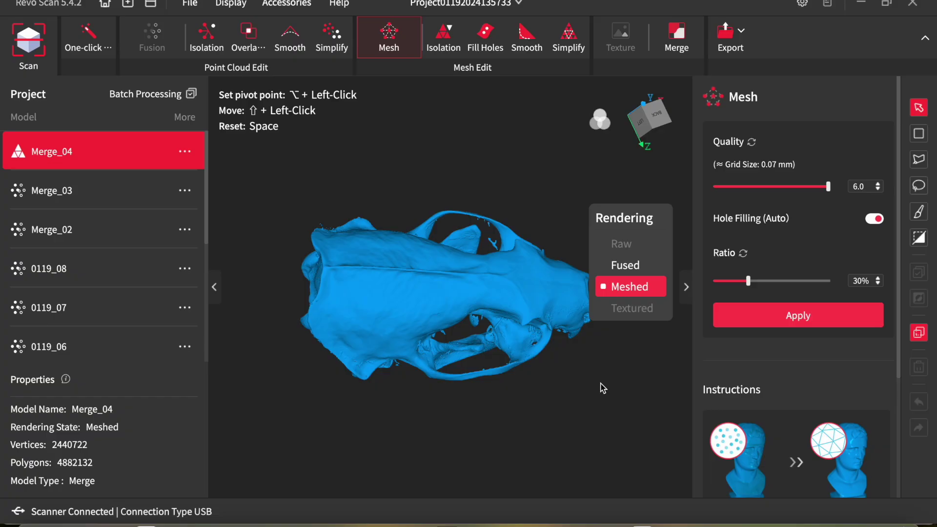
pyautogui.moveTo(602, 387); pyautogui.dragTo(448, 312)
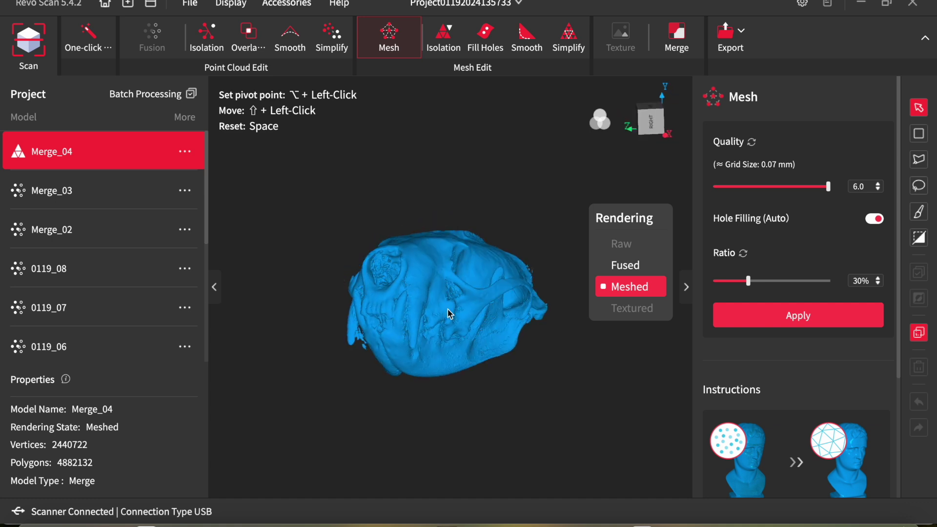
# Orbit the white skull model through side, underside and oblique views.
pyautogui.moveTo(511, 321); pyautogui.dragTo(474, 350)
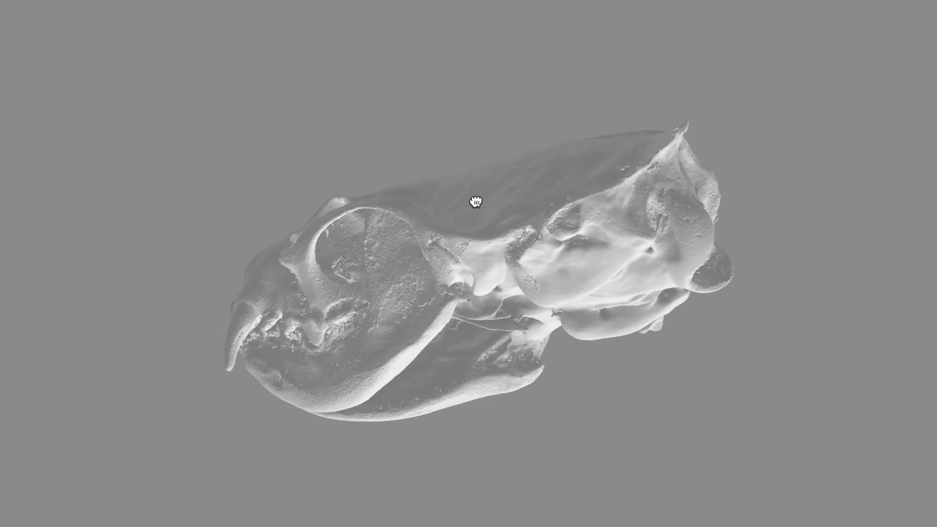
pyautogui.moveTo(474, 203); pyautogui.dragTo(548, 184)
pyautogui.moveTo(637, 285); pyautogui.dragTo(383, 484)
pyautogui.moveTo(533, 149); pyautogui.dragTo(318, 411)
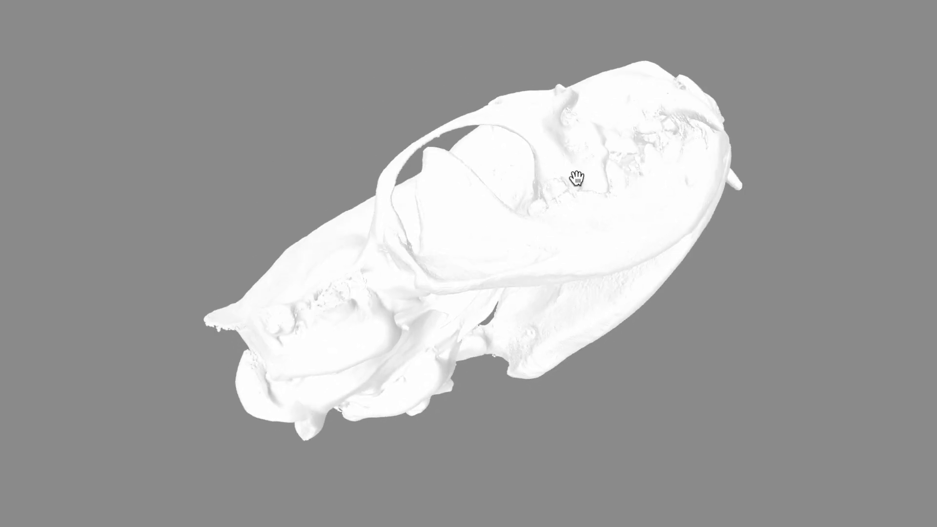
pyautogui.moveTo(576, 179); pyautogui.dragTo(705, 46)
pyautogui.moveTo(620, 256); pyautogui.dragTo(389, 272)
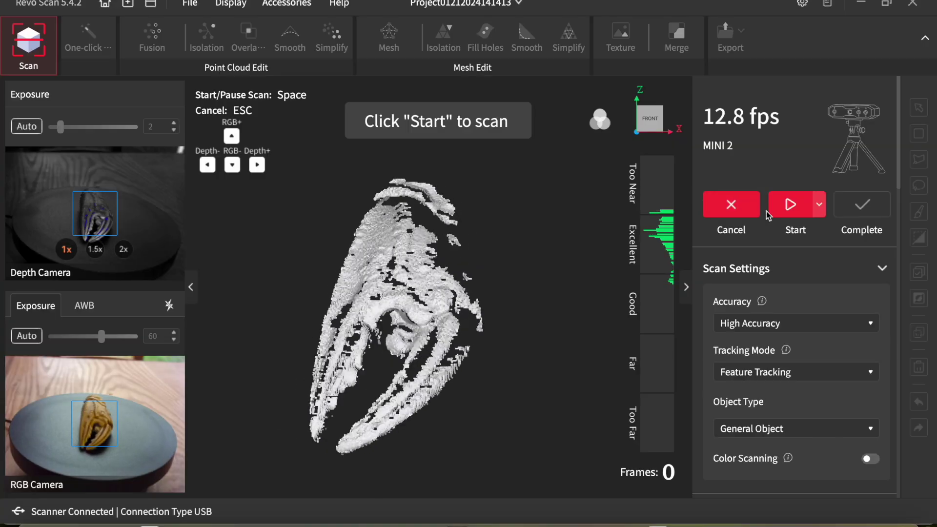
# Start the turntable scan of the crab claw.
pyautogui.click(790, 205)
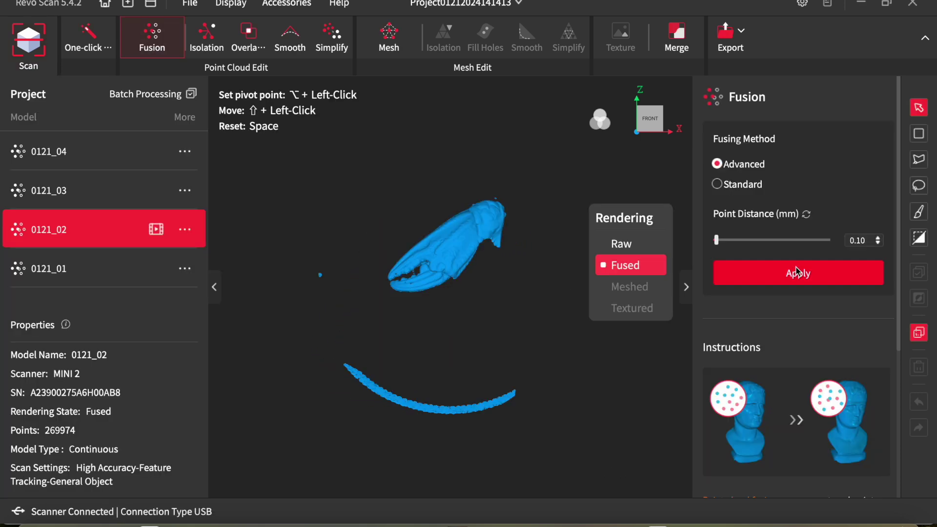
# Lasso and delete the stray turntable arc and the small speck from scan 0121_02.
pyautogui.click(920, 186)
pyautogui.moveTo(561, 399); pyautogui.dragTo(531, 406)
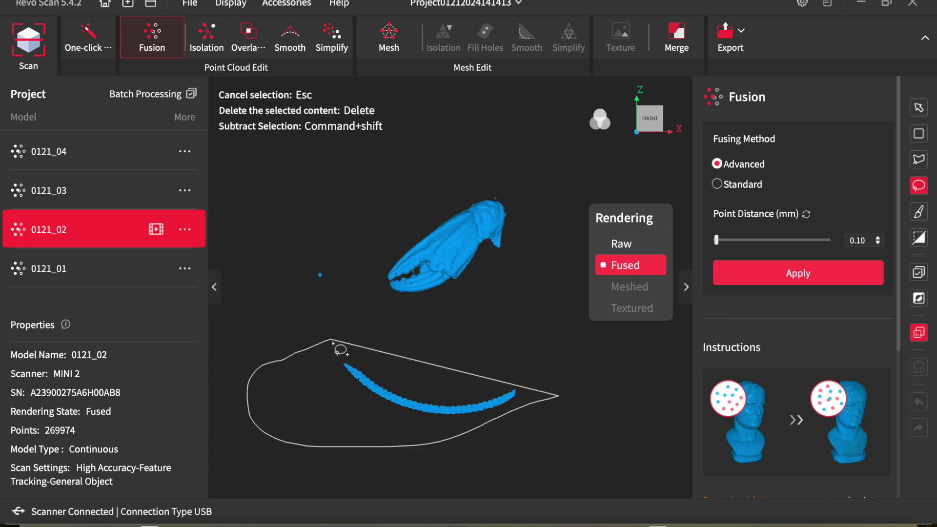
pyautogui.moveTo(332, 342); pyautogui.dragTo(334, 343)
pyautogui.press('Delete')
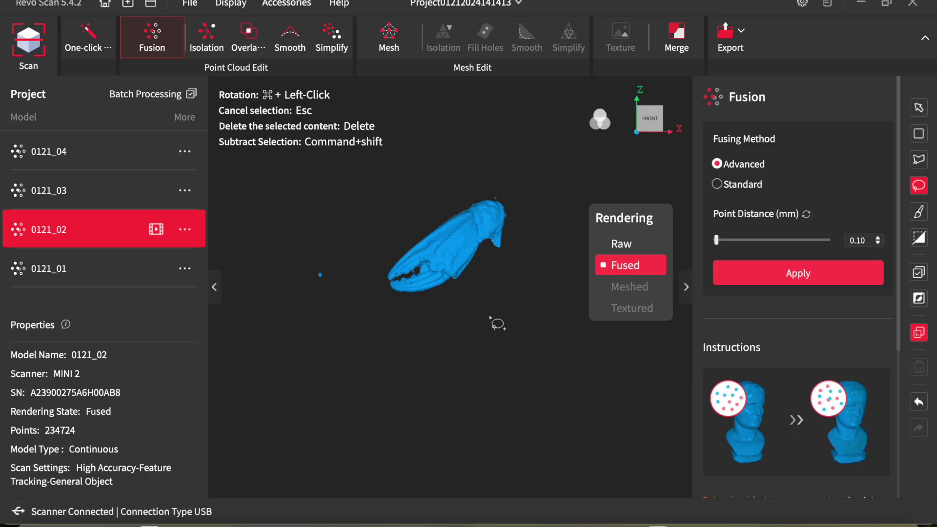
pyautogui.moveTo(330, 296); pyautogui.dragTo(315, 260)
pyautogui.press('Delete')
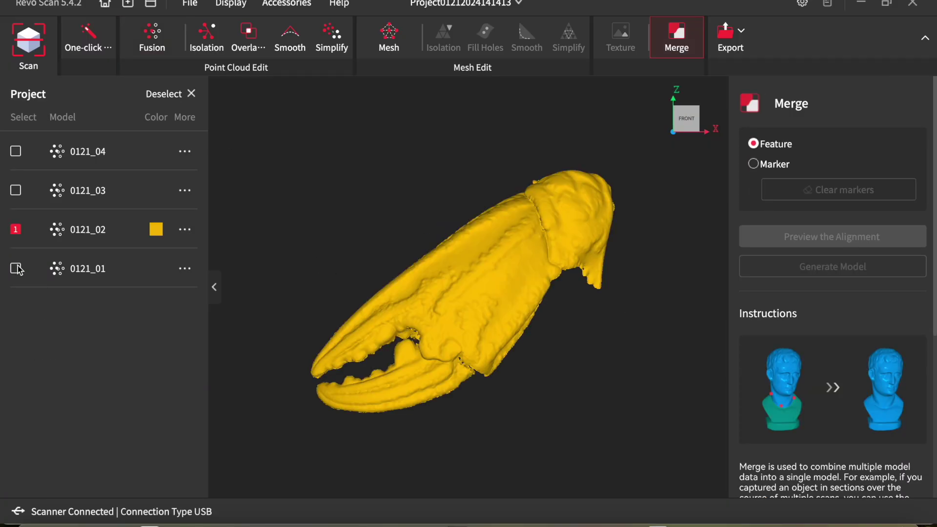
# Merge 0121_01 with 0121_02 into Merge_01, and 0121_03 with 0121_04 into Merge_02.
pyautogui.click(15, 268)
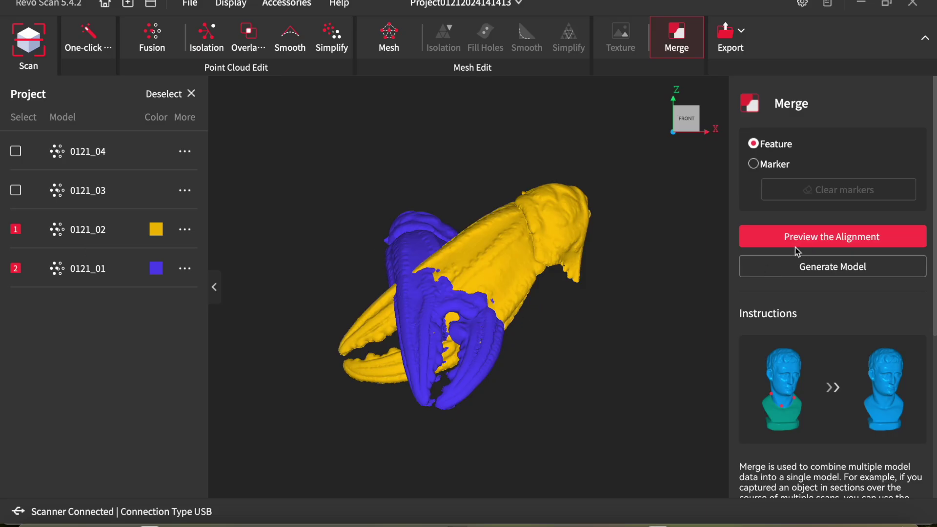
pyautogui.click(804, 243)
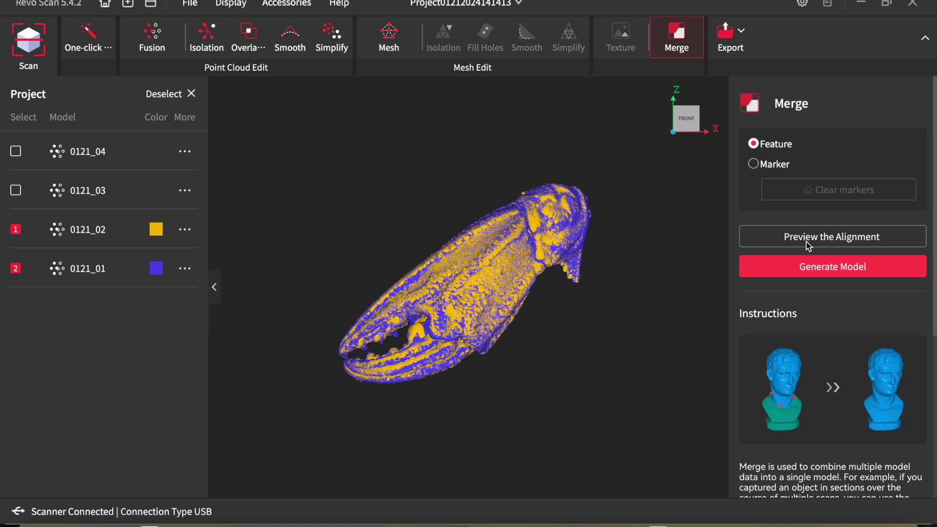
pyautogui.click(837, 271)
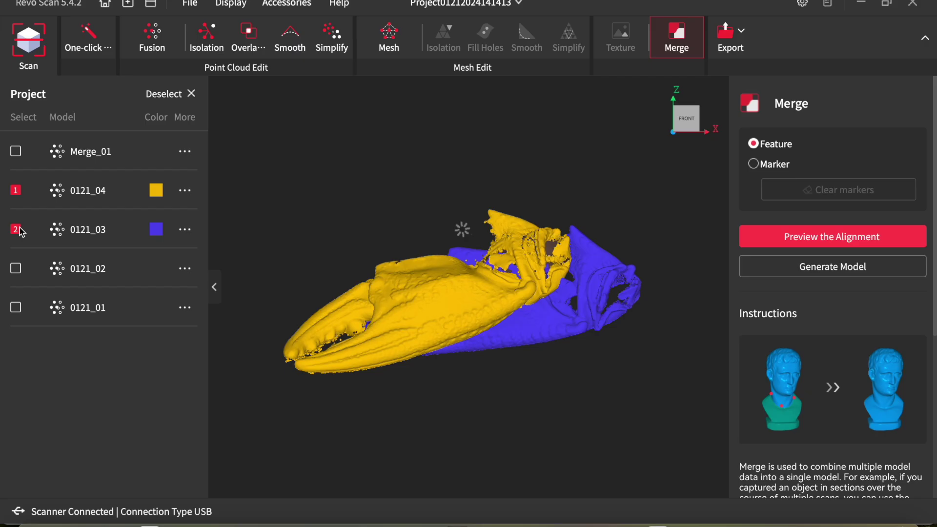
pyautogui.click(800, 238)
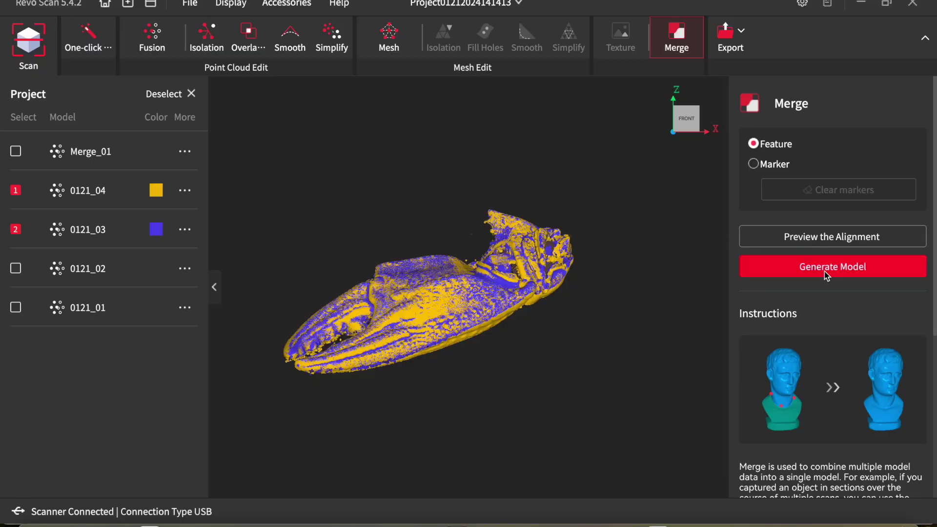
pyautogui.click(824, 271)
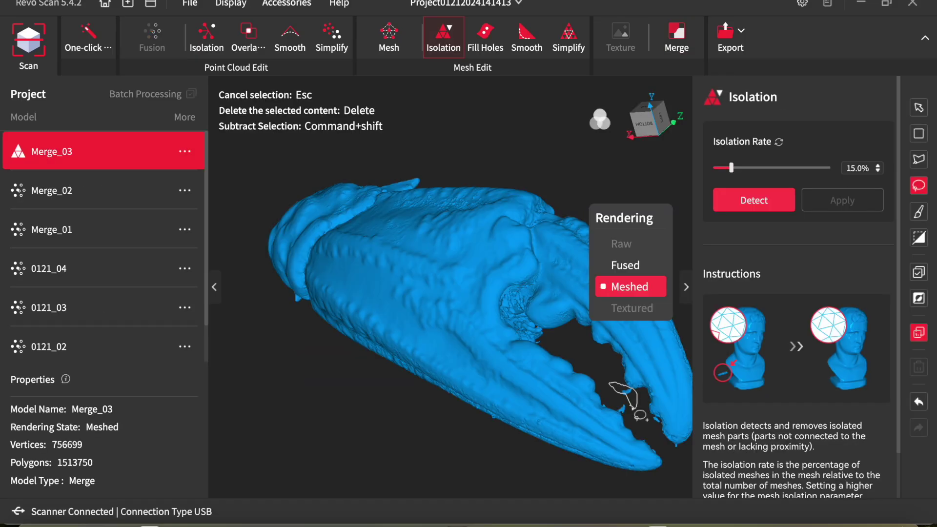
# Lasso and delete the three loose mesh fragments beside the pincer tip of Merge_03.
pyautogui.moveTo(634, 411); pyautogui.dragTo(634, 412)
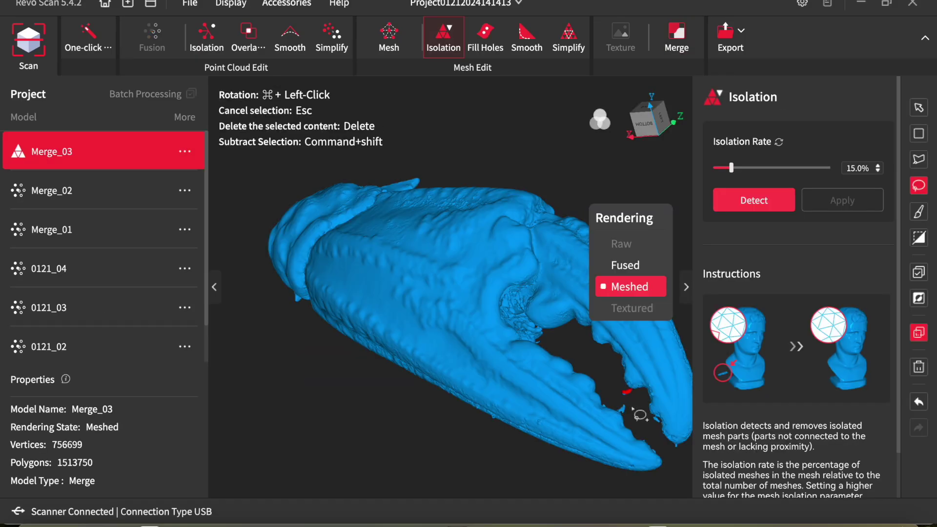
pyautogui.press('Delete')
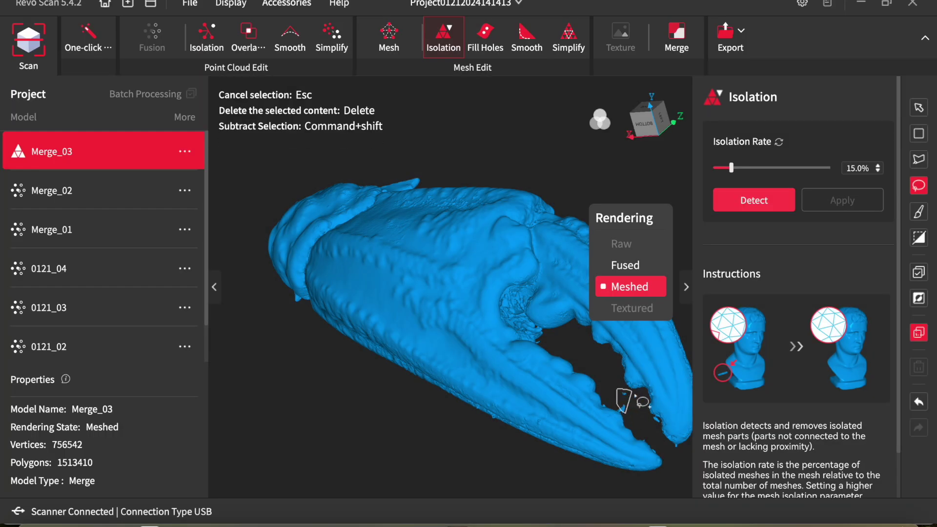
pyautogui.moveTo(636, 403); pyautogui.dragTo(636, 403)
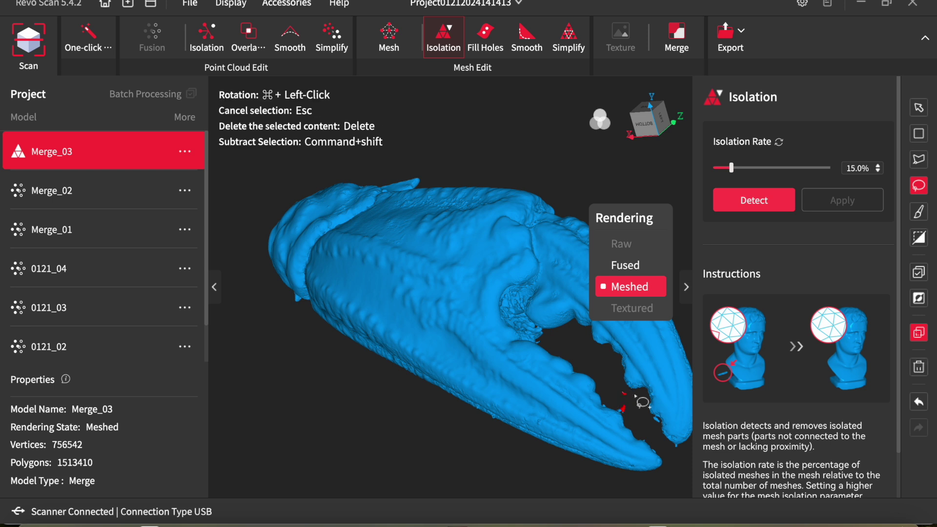
pyautogui.press('Delete')
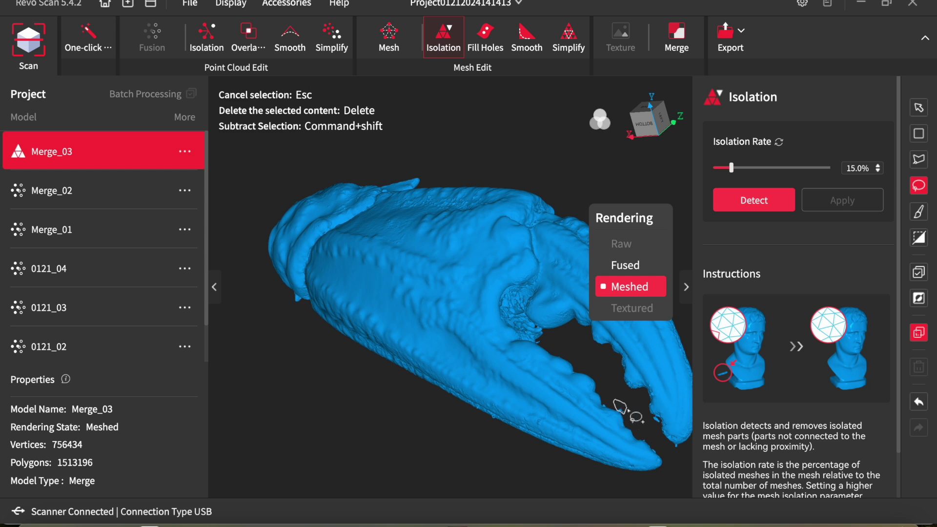
pyautogui.moveTo(630, 412); pyautogui.dragTo(631, 413)
pyautogui.press('Delete')
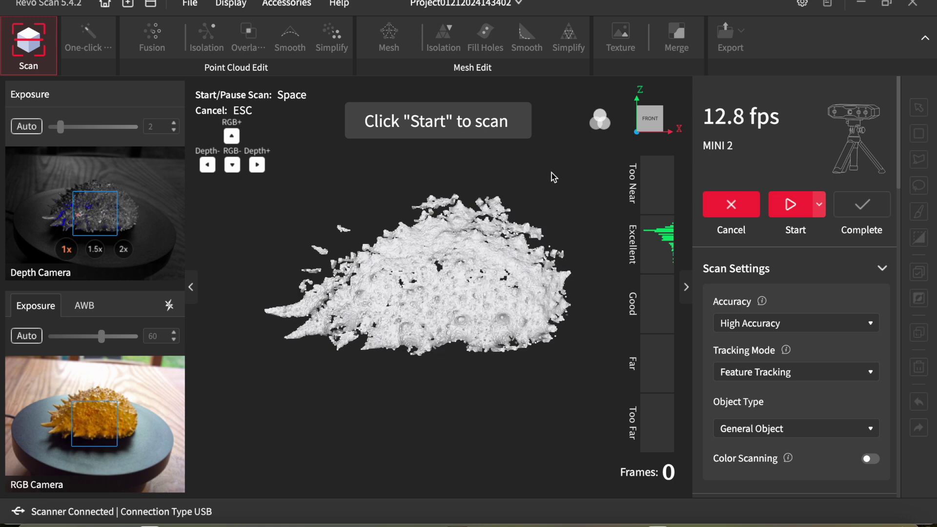
# Scan the spider crab shell in successive passes, adding a new scan for each flipped side.
pyautogui.click(787, 208)
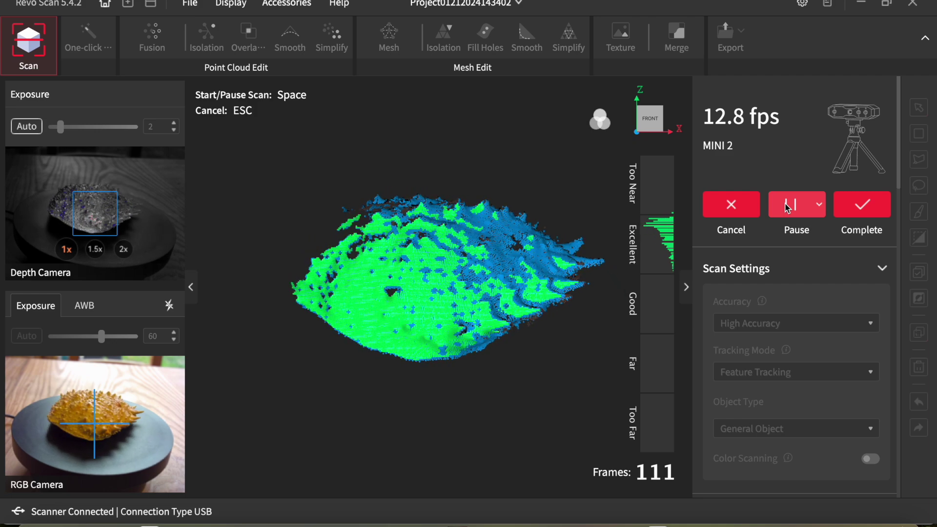
pyautogui.click(862, 204)
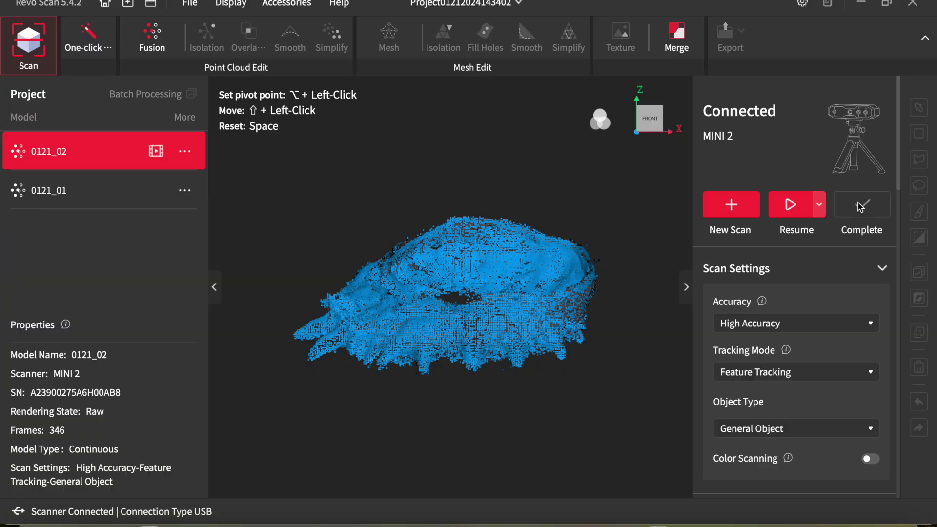
pyautogui.click(727, 205)
pyautogui.click(783, 208)
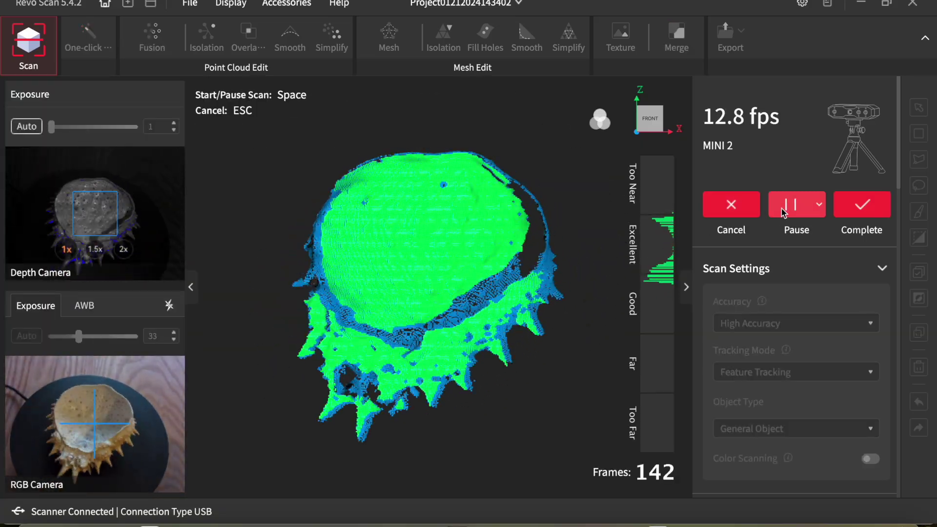
pyautogui.click(860, 206)
pyautogui.click(790, 206)
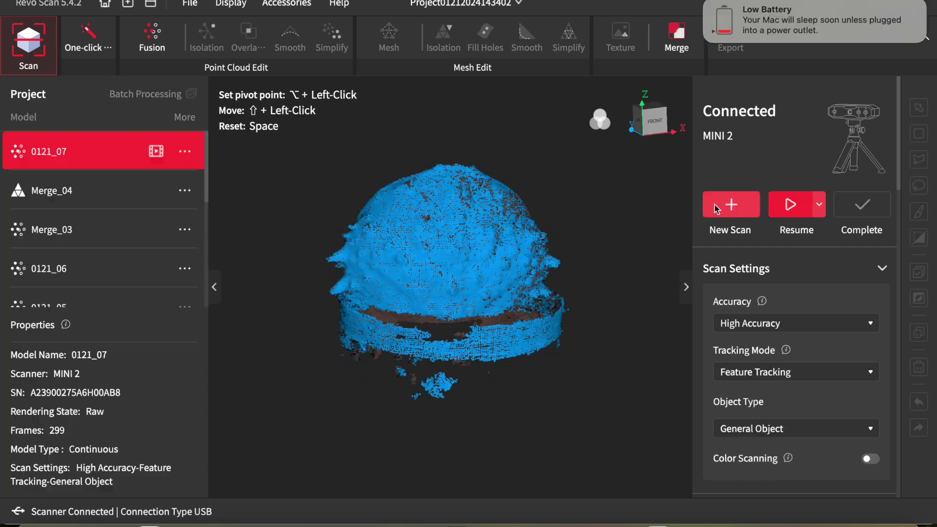
pyautogui.click(728, 204)
pyautogui.click(783, 208)
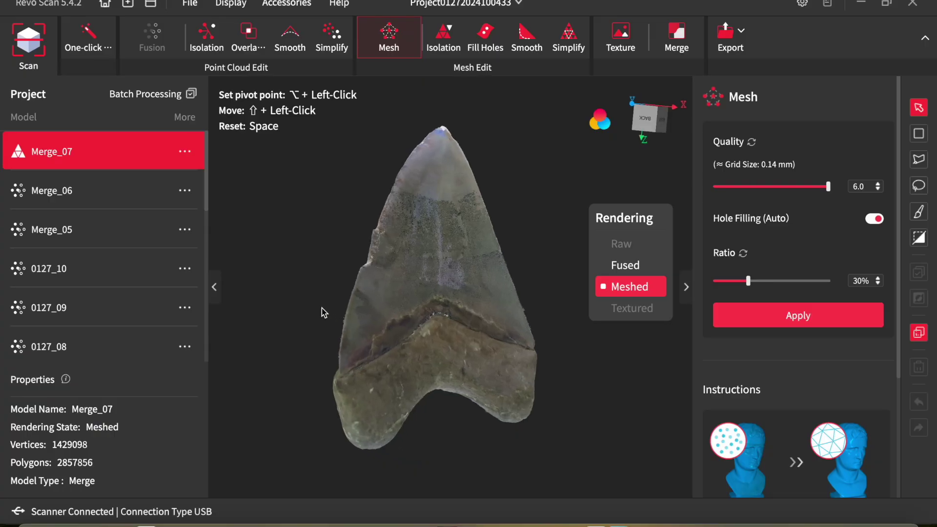
# Hide Merge_07's colour and orbit the shark tooth to inspect its plain mesh, including the underside.
pyautogui.moveTo(321, 309); pyautogui.dragTo(272, 420)
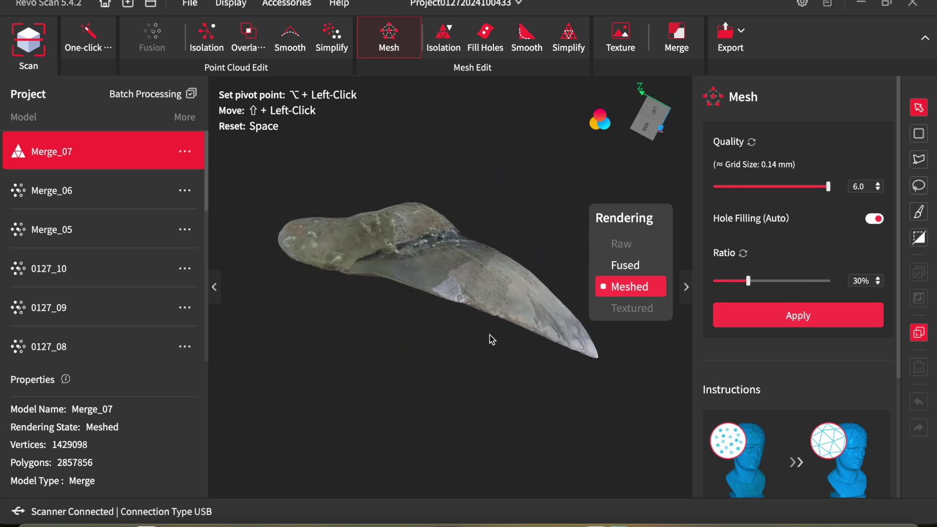
pyautogui.moveTo(490, 335); pyautogui.dragTo(604, 128)
pyautogui.click(604, 128)
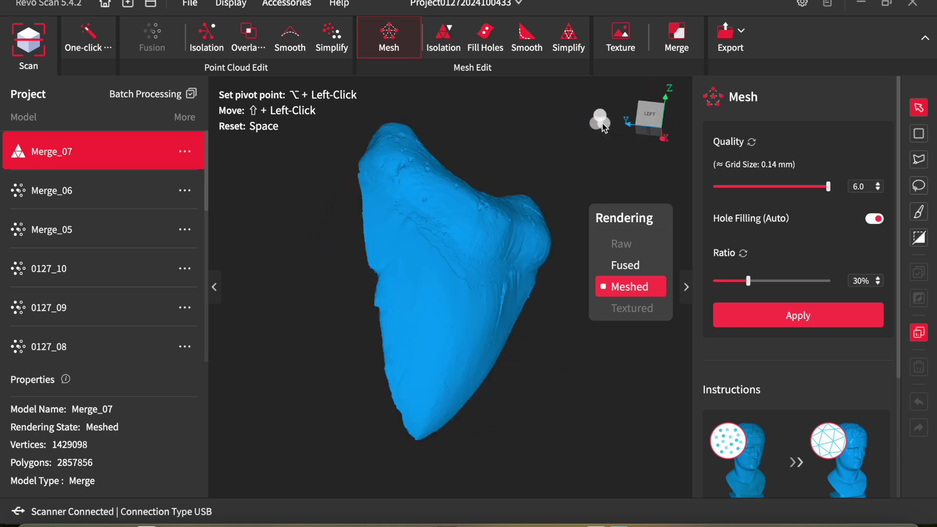
pyautogui.moveTo(492, 291); pyautogui.dragTo(428, 305)
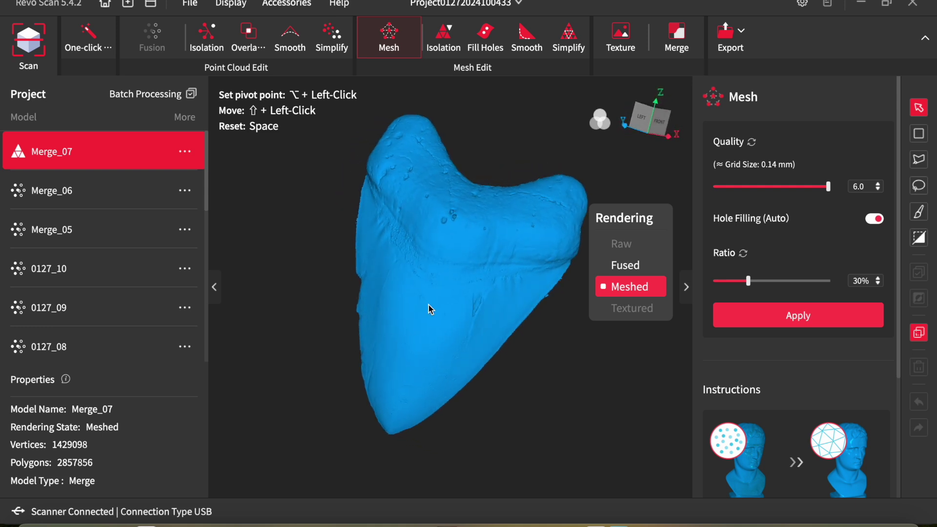